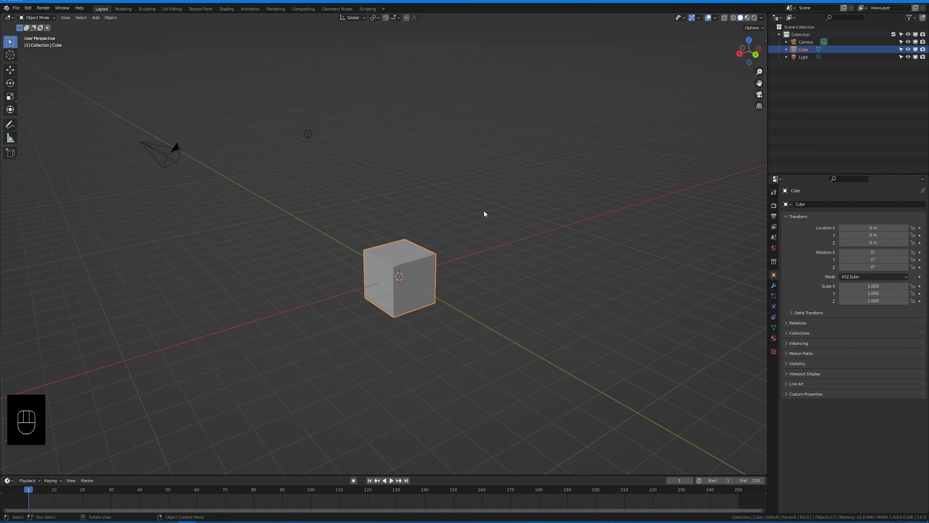
Try moving the camera and the cube freely in the 3D viewport.
click(482, 219)
click(405, 259)
click(167, 152)
key(g)
right_click(388, 263)
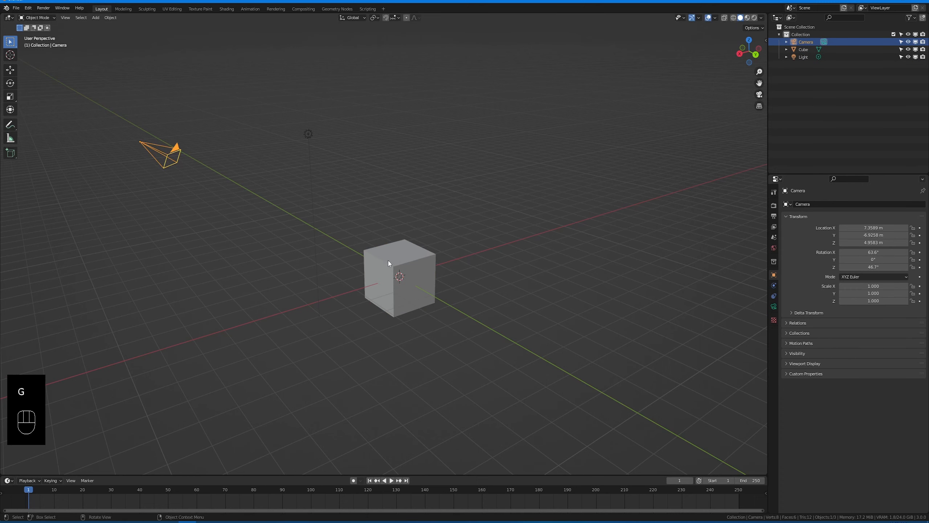
click(449, 301)
key(g)
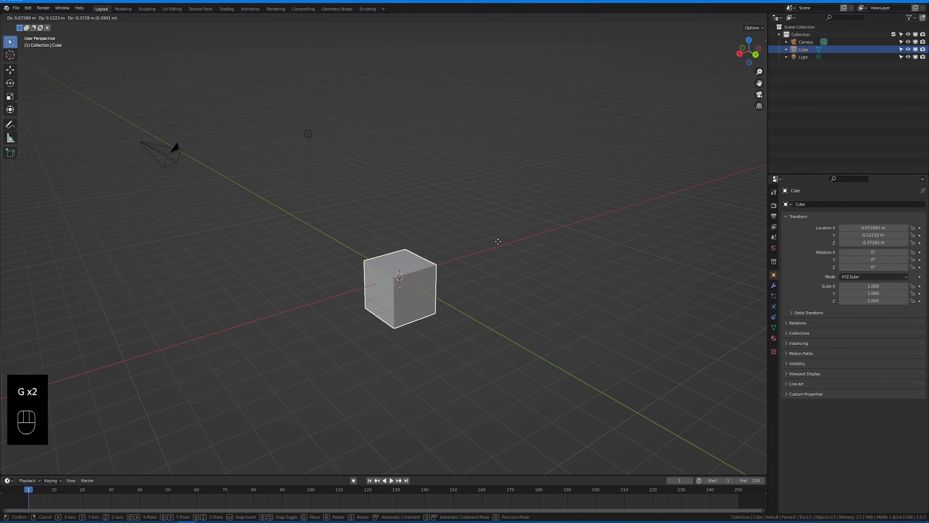
right_click(386, 277)
key(g)
right_click(421, 273)
Try moving the light and the camera freely, and clear the object selection.
click(309, 134)
key(g)
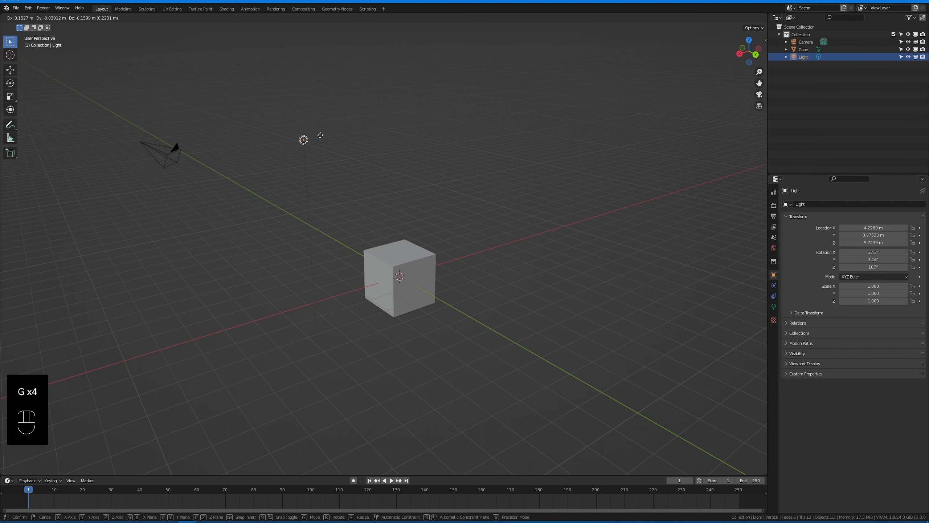
right_click(317, 137)
click(168, 147)
key(g)
right_click(200, 162)
click(405, 278)
click(503, 272)
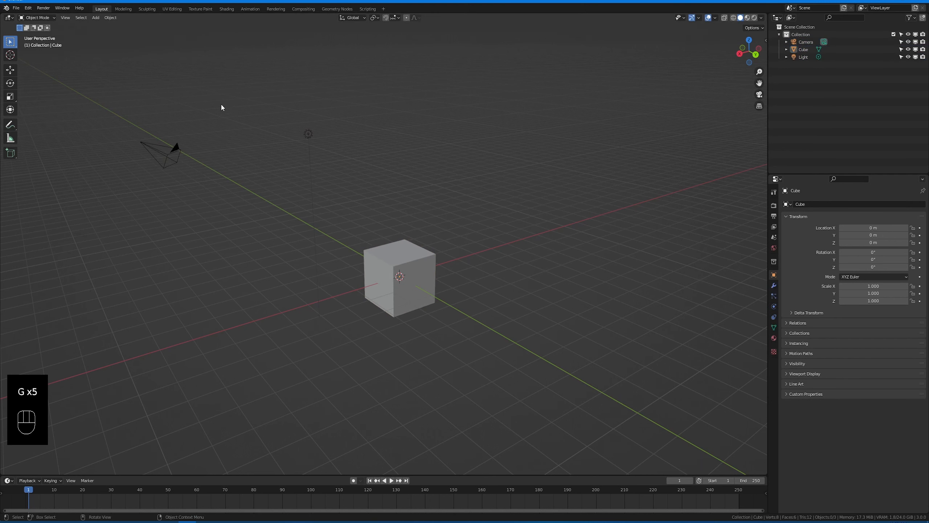
Select the cube and switch it to Edit Mode.
click(435, 271)
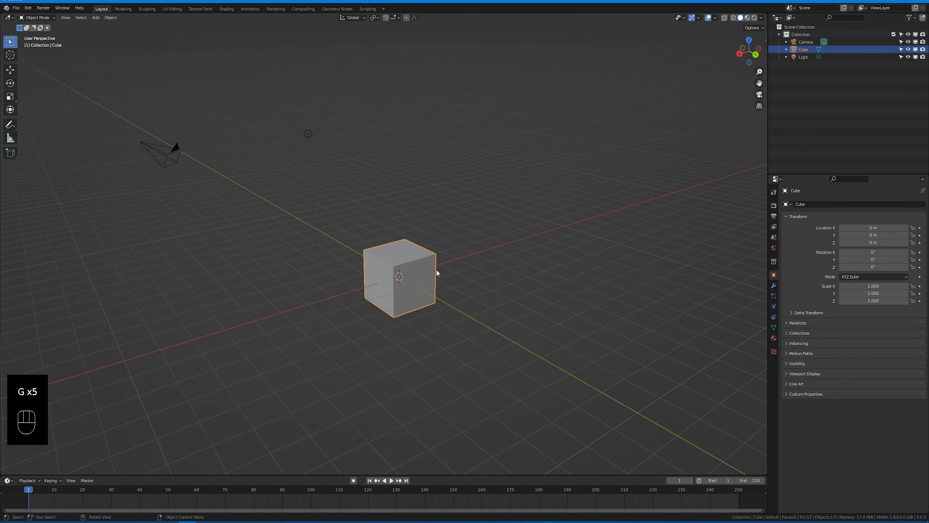
click(37, 17)
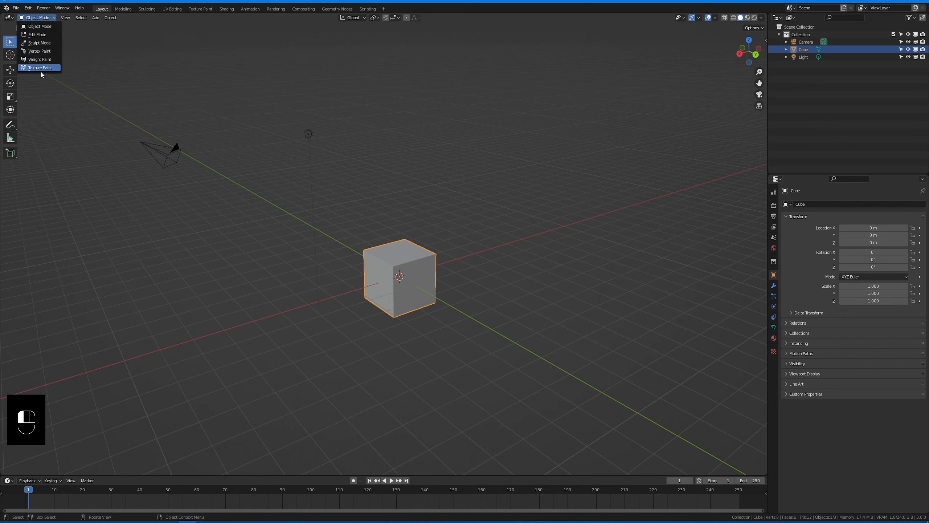
click(38, 34)
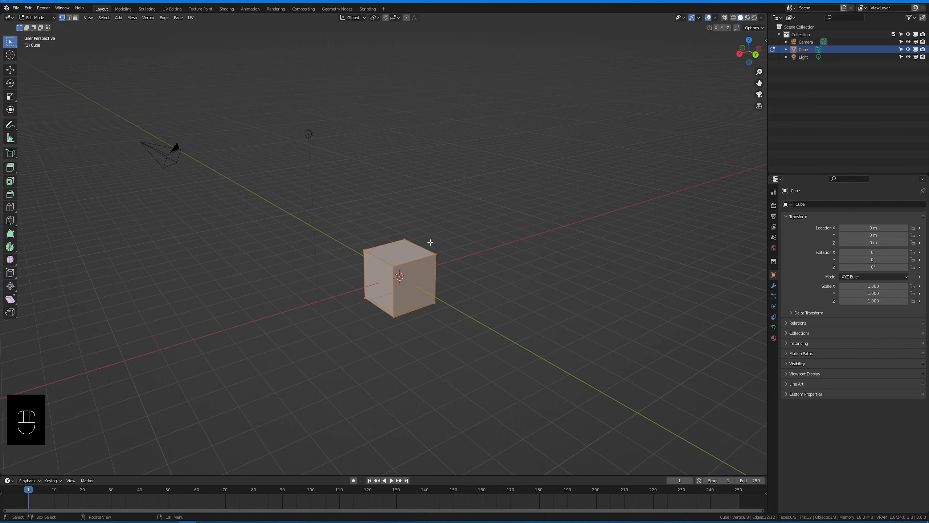
Toggle the cube repeatedly between Object Mode and Edit Mode, ending in Edit Mode.
key(Tab)
key(Tab)
key(Tab)
key(Tab)
key(Tab)
key(Tab)
key(Tab)
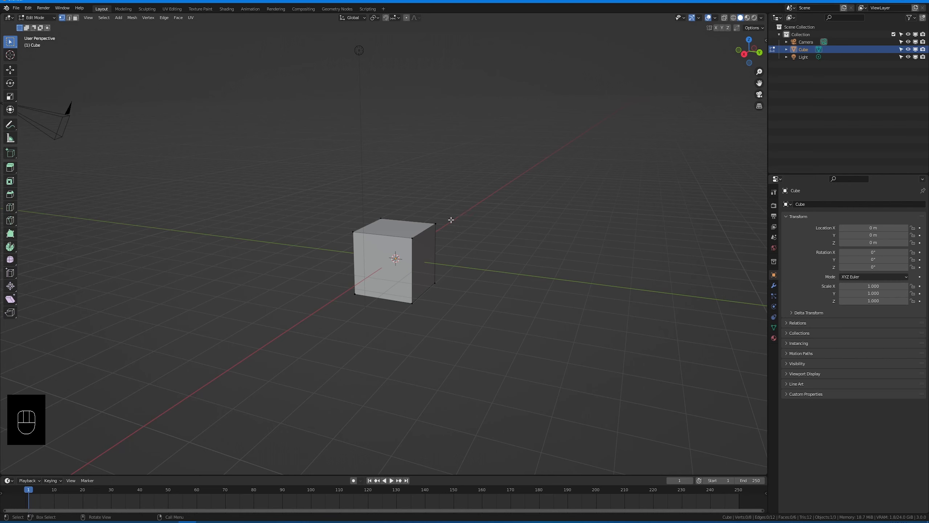
Box-select the cube's top vertices and try moving and scaling them.
drag(452, 216, 349, 252)
key(g)
right_click(407, 260)
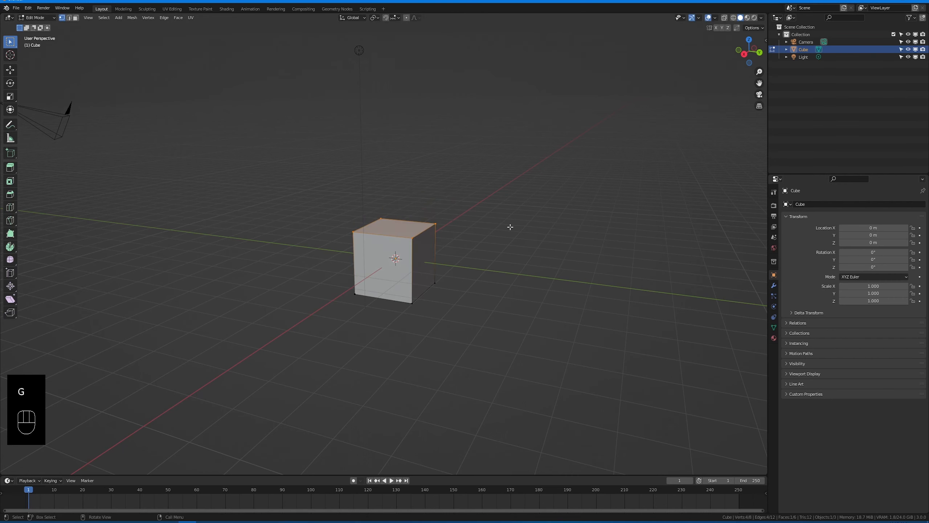
key(s)
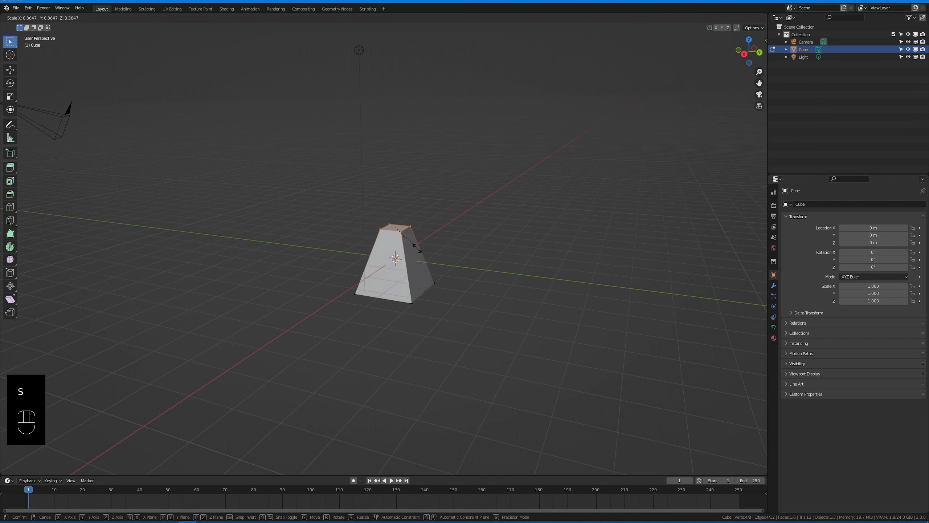
right_click(472, 245)
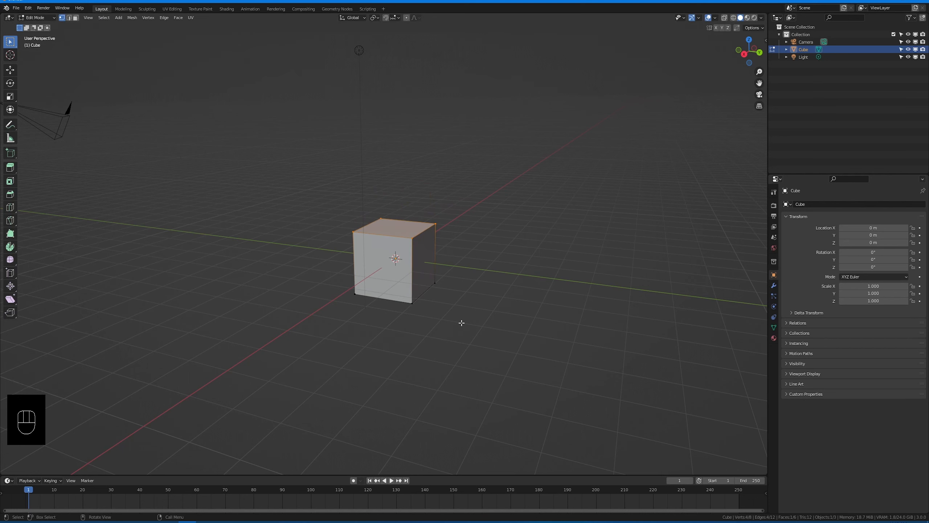
Select the cube's top corner vertices one after another, and clear the selection.
middle_drag(462, 323, 463, 280)
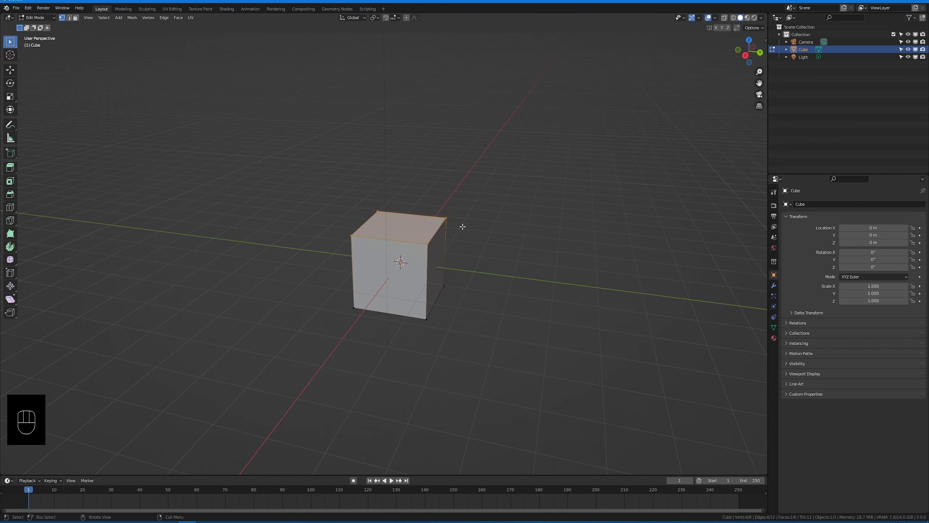
click(446, 217)
click(426, 242)
shift+click(446, 217)
shift+click(377, 211)
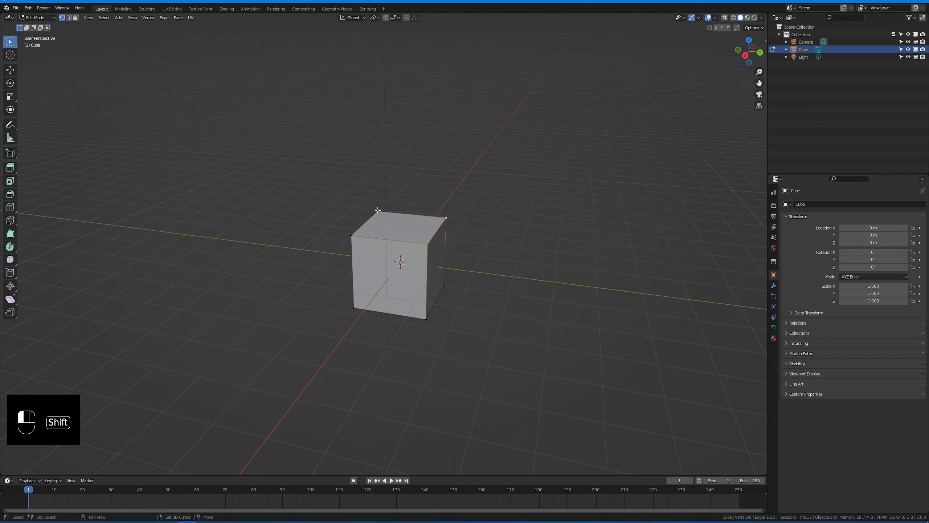
shift+click(351, 235)
click(483, 238)
Box-select the whole cube, reduce the selection to its top vertices, and try moving, rotating and scaling them.
drag(499, 157, 312, 330)
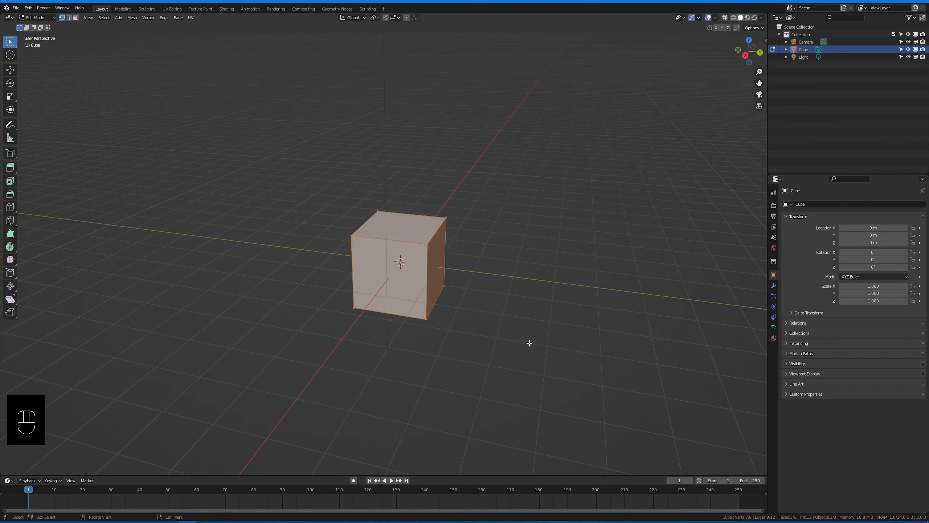
click(503, 195)
drag(471, 179, 338, 257)
key(g)
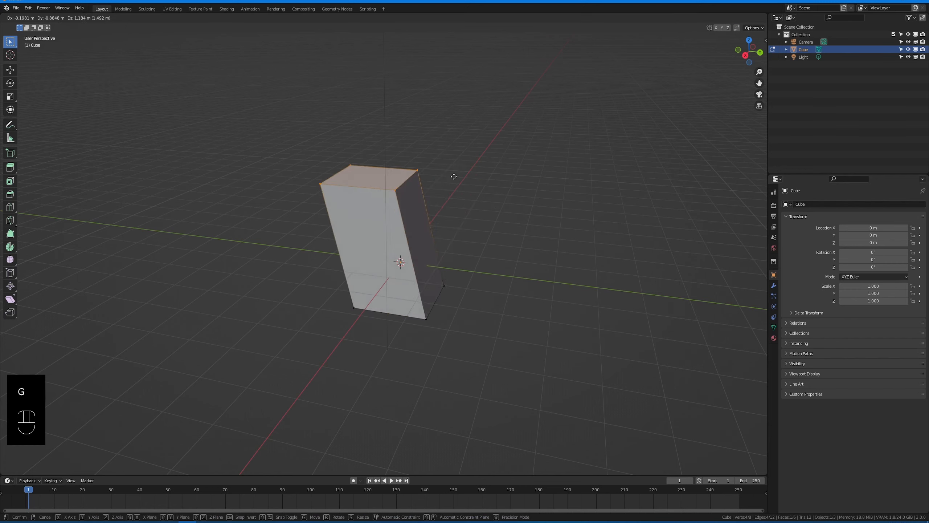
key(r)
right_click(517, 222)
key(s)
right_click(515, 308)
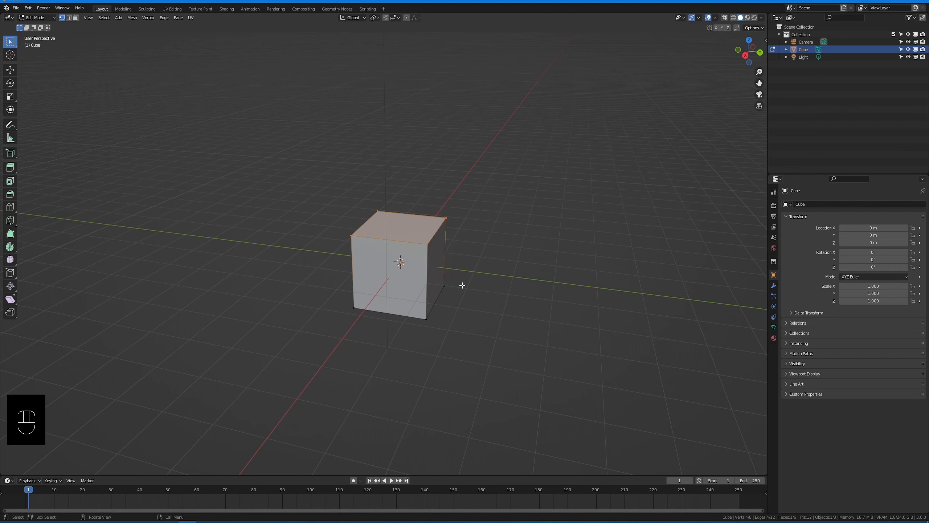
Toggle X-ray display on and off for the cube in Edit Mode, ending with it off.
key(alt+z)
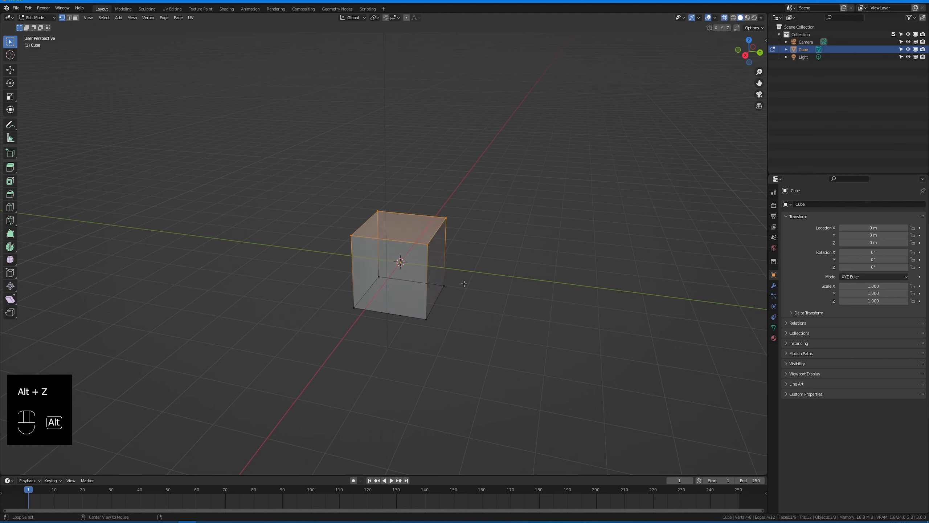
key(alt+z)
key(alt+z)
key(alt+z)
key(alt+z)
key(alt+z)
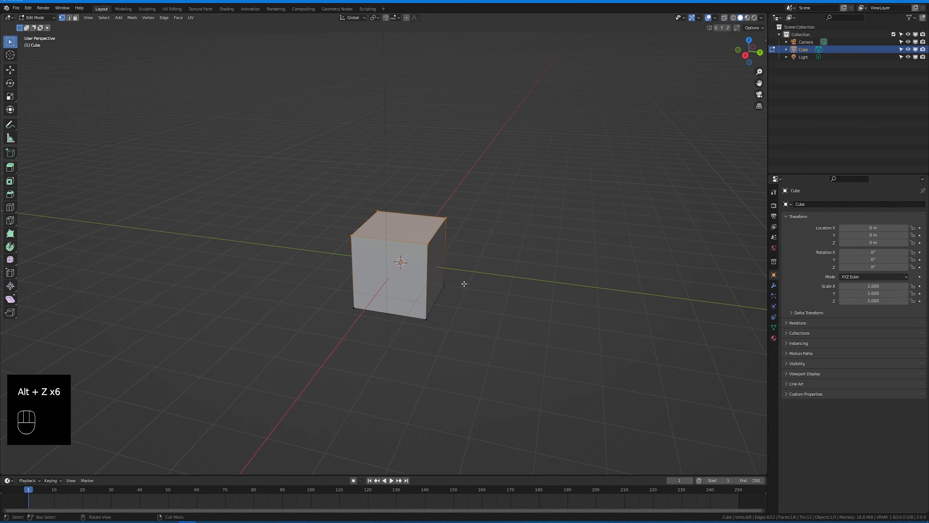
Return the cube to Object Mode and toggle X-ray display there, ending with it off.
key(Tab)
key(alt+z)
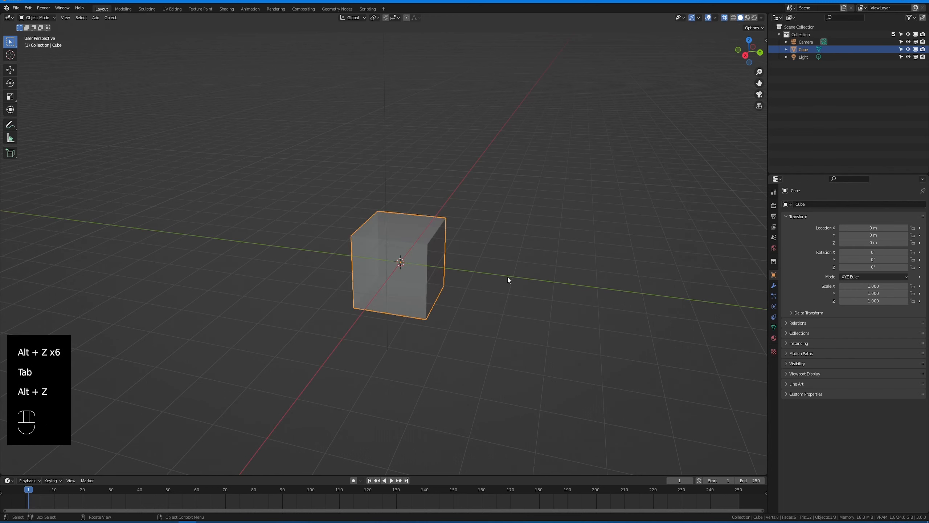
key(alt+z)
key(alt+z)
key(alt+z)
Examine the camera, the light and the cube by selecting each in turn in the viewport.
middle_drag(512, 276, 457, 283)
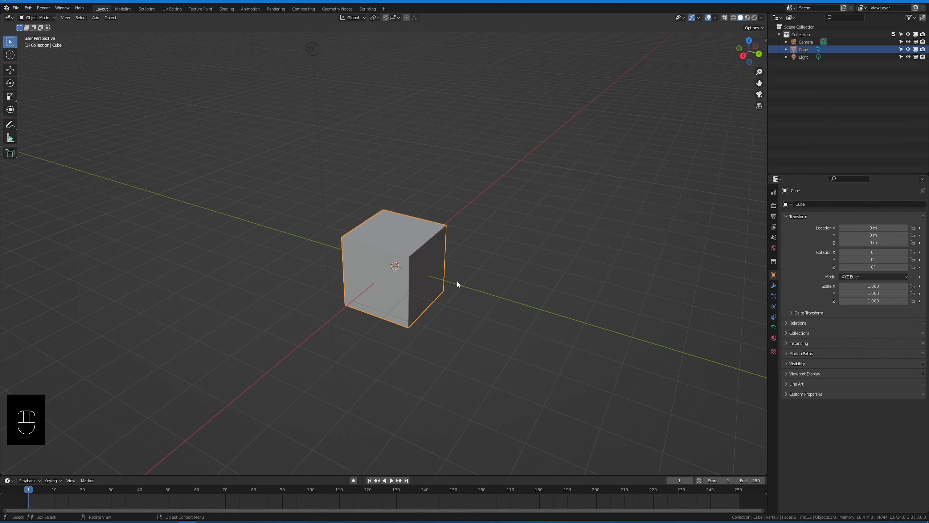
middle_drag(454, 281, 401, 264)
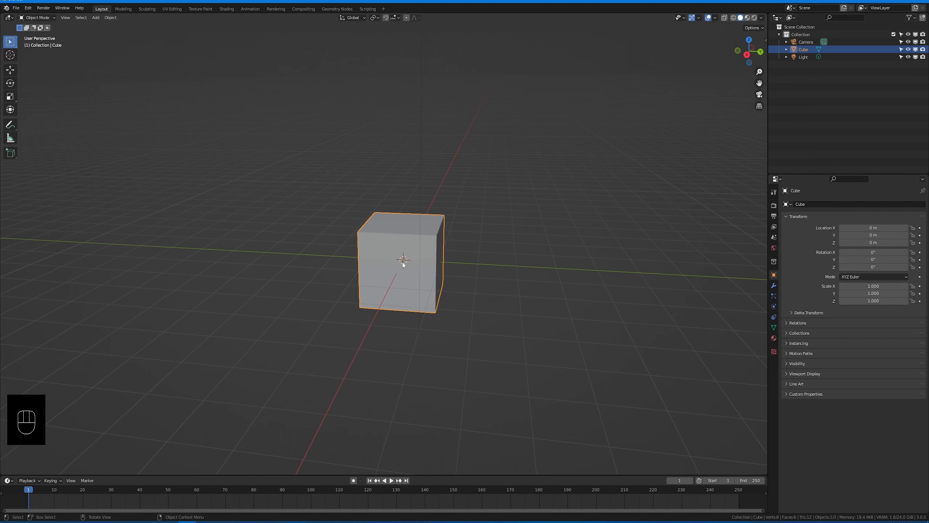
scroll(414, 261, down, 3)
shift+middle_drag(404, 230, 482, 264)
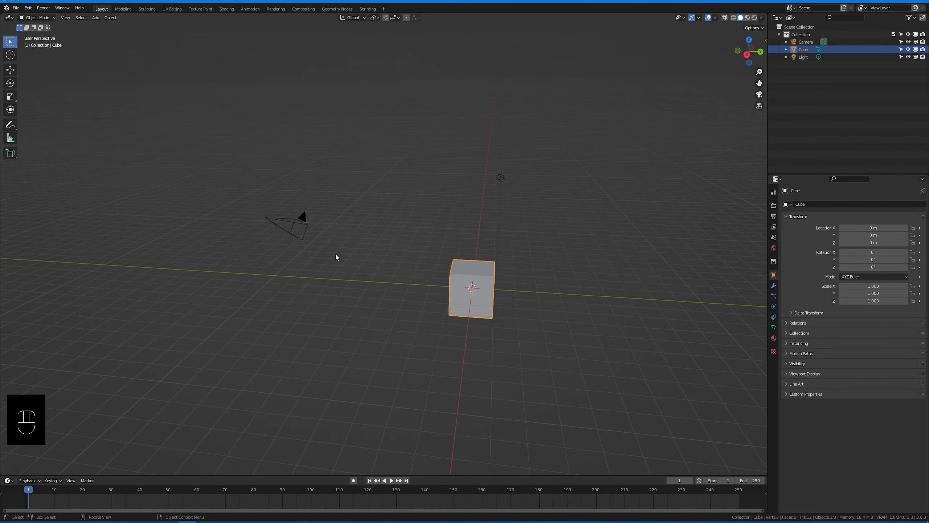
click(303, 223)
shift+middle_drag(215, 242, 271, 263)
scroll(272, 264, up, 3)
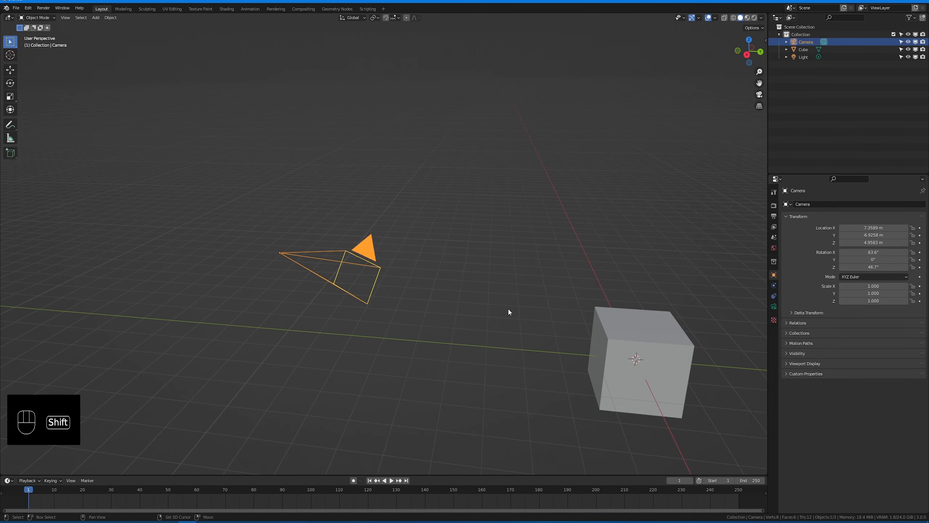
middle_drag(508, 309, 458, 235)
click(537, 132)
scroll(541, 137, up, 2)
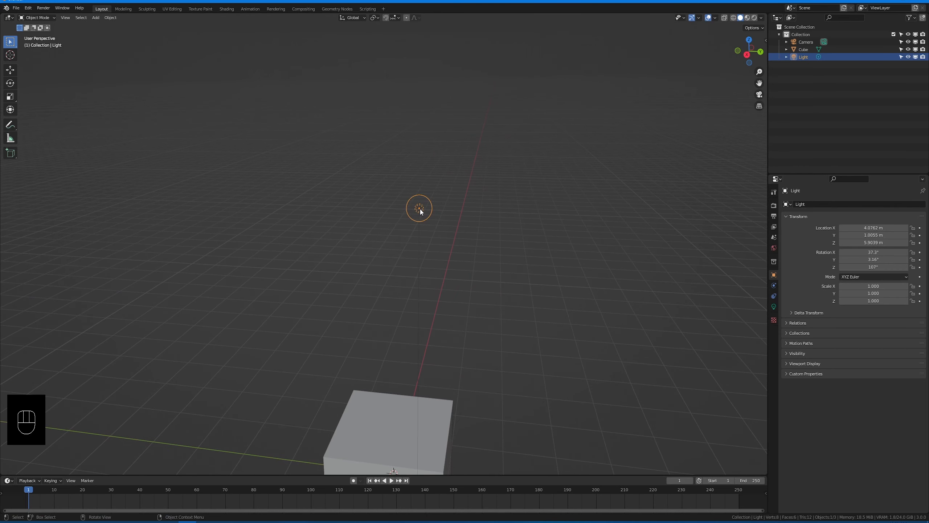
scroll(485, 290, down, 1)
shift+middle_drag(485, 290, 491, 120)
click(402, 275)
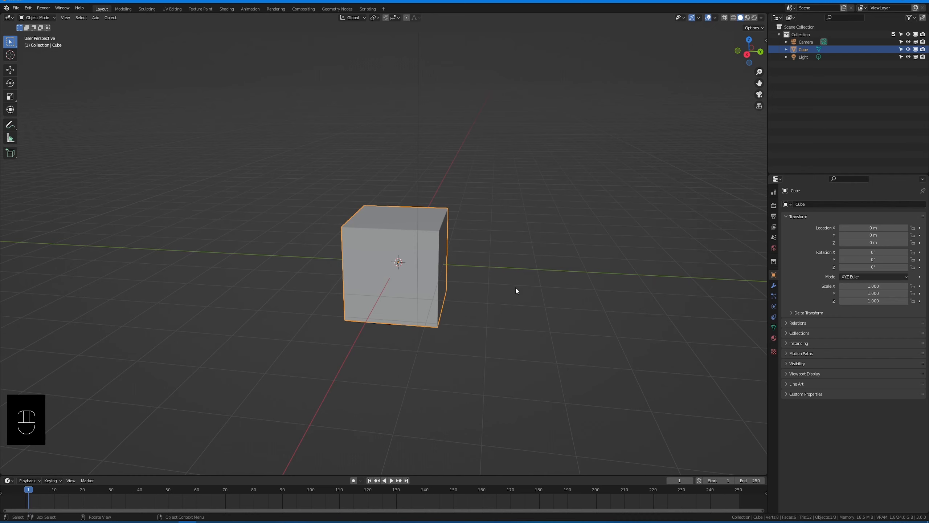
Display the selected cube's location, rotation, scale and dimensions beside the viewport.
key(n)
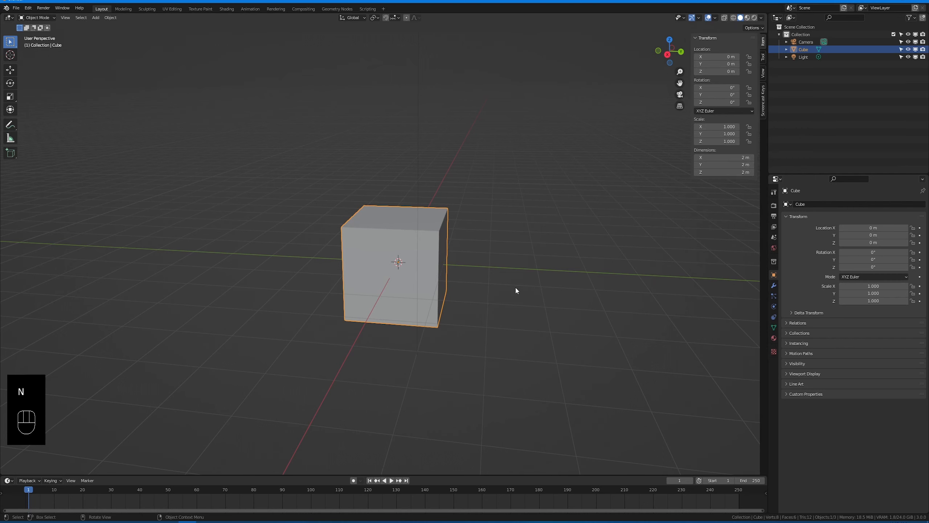
click(763, 45)
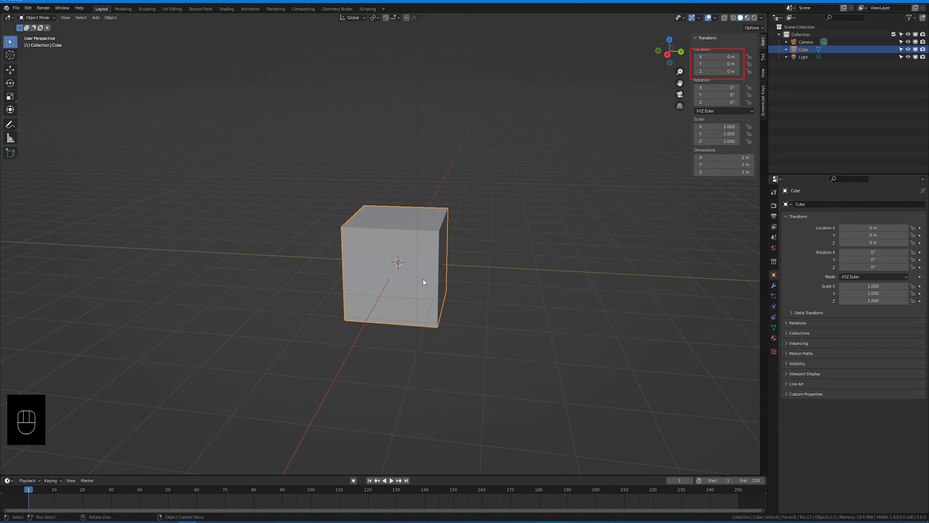
Duplicate the cube beside the original and adjust the copy's location to about X -1.35 m and Y 3.91 m.
key(shift+d)
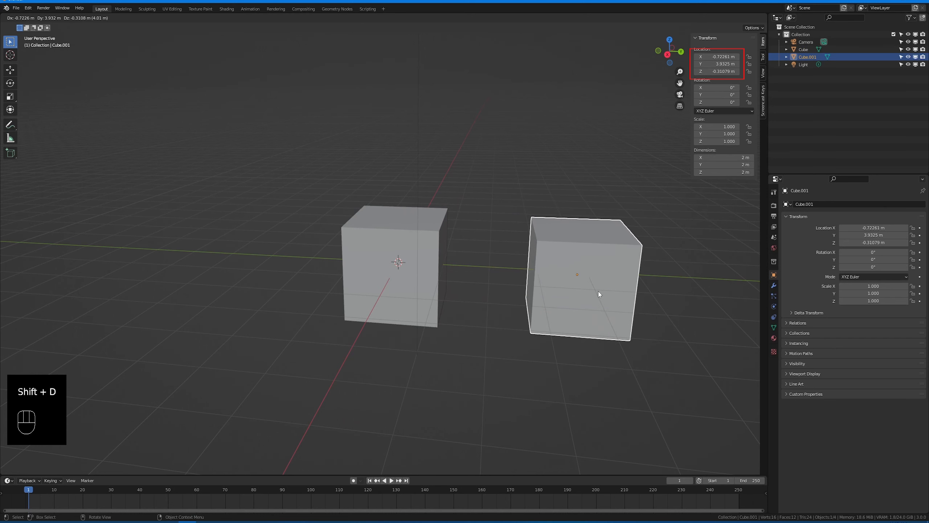
click(598, 291)
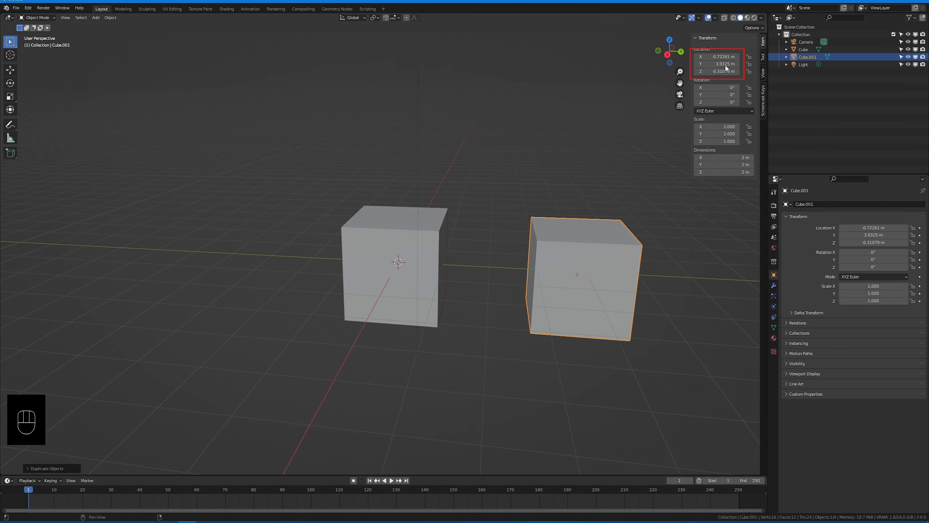
drag(718, 56, 691, 57)
drag(716, 64, 716, 63)
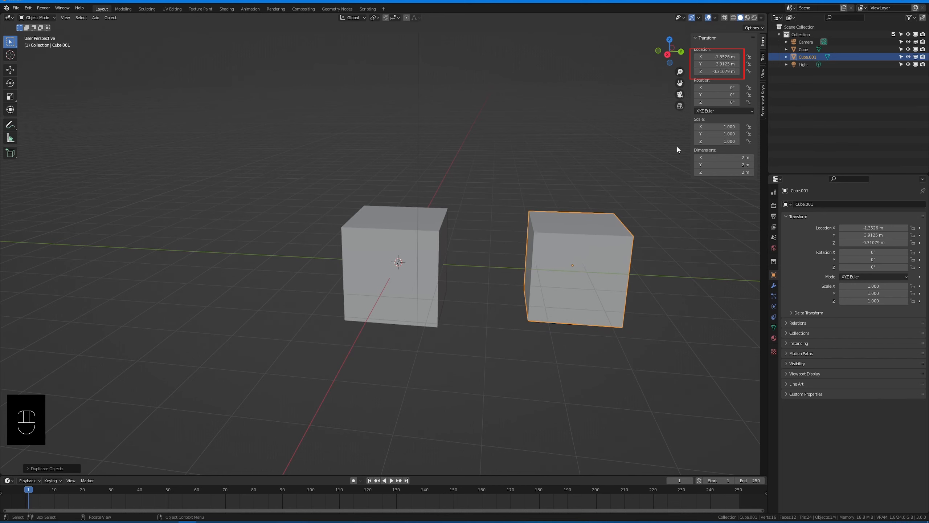
Delete the duplicated cube and leave the original cube deselected.
key(x)
click(585, 263)
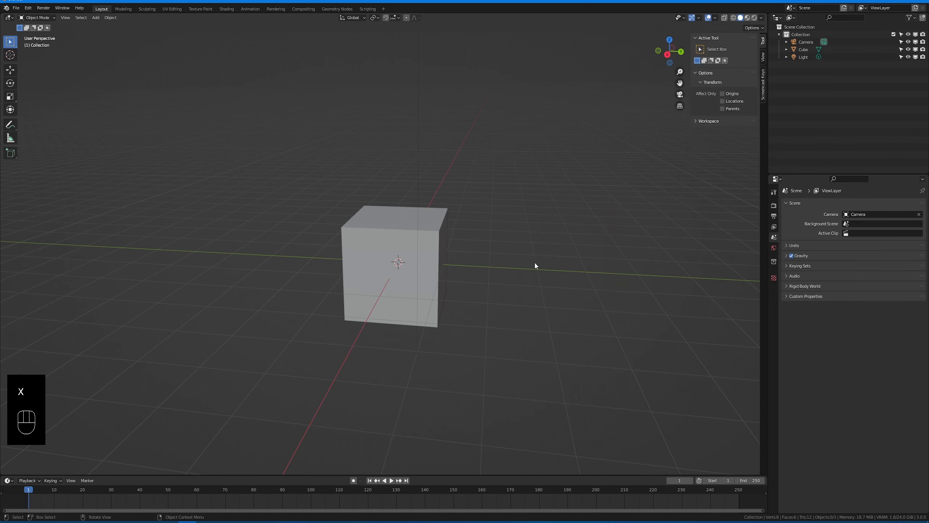
click(428, 243)
click(486, 234)
middle_drag(501, 242, 522, 246)
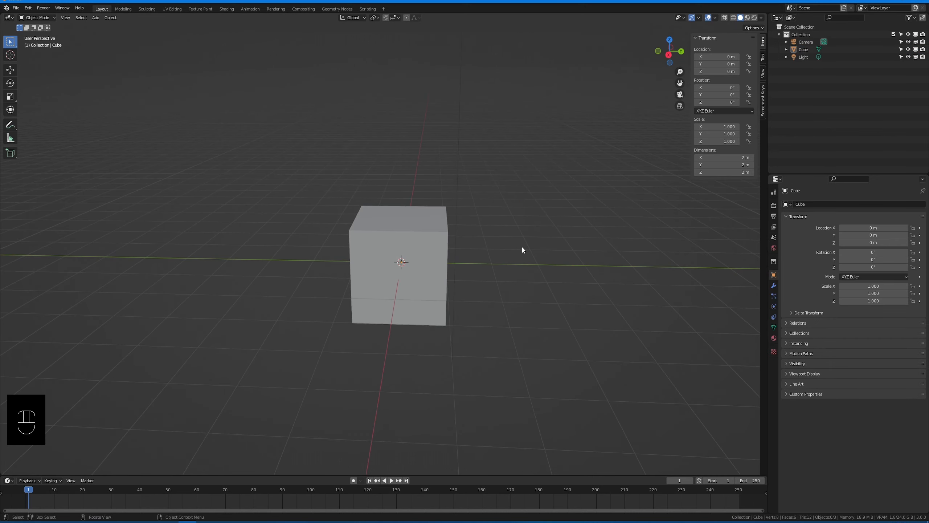
Add a UV sphere at the scene's centre and scale it uniformly to about 1.34.
key(shift+a)
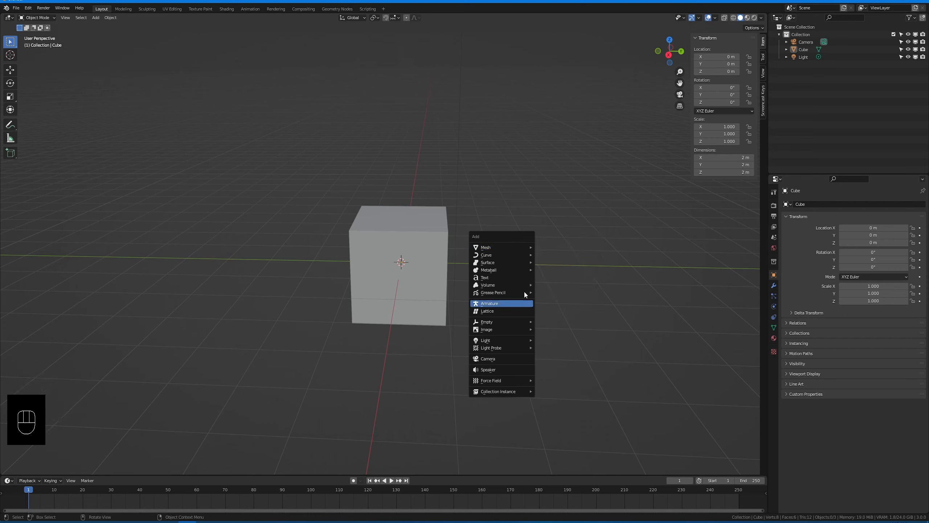
key(shift+a)
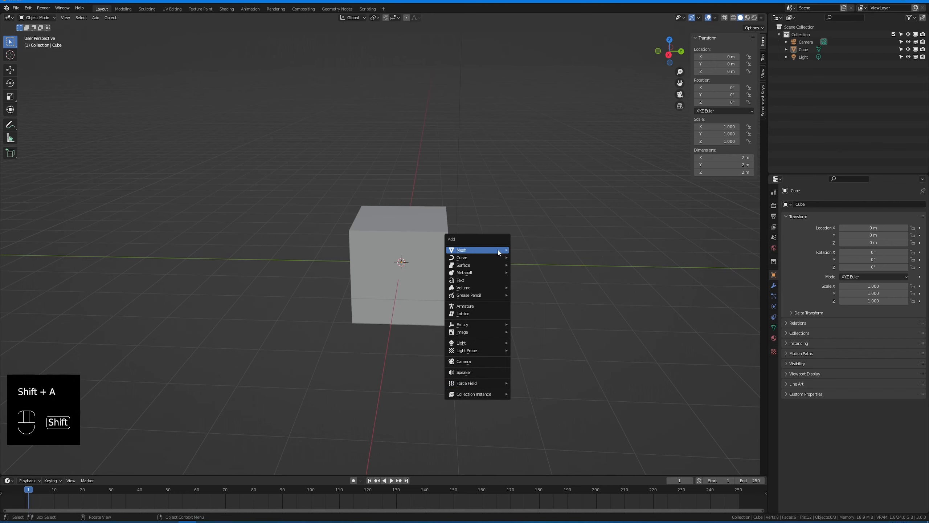
mouse_move(500, 251)
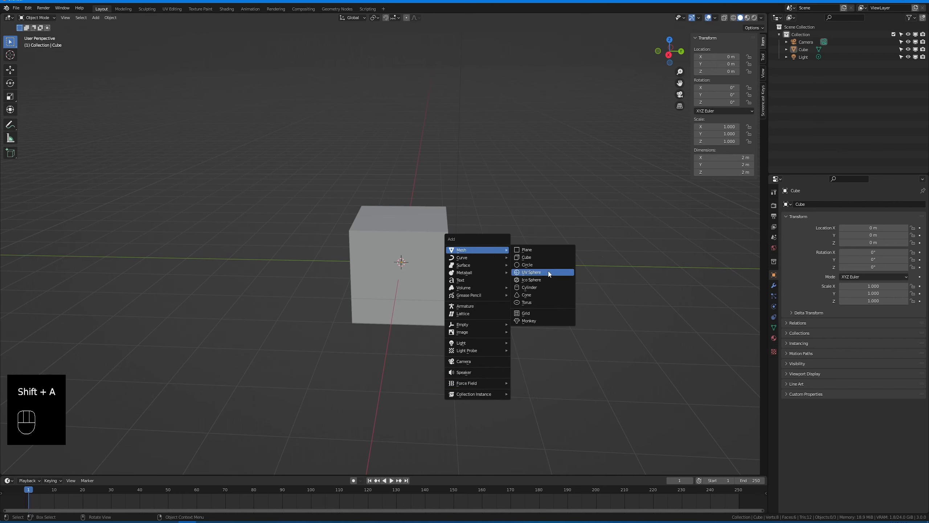
click(539, 275)
key(s)
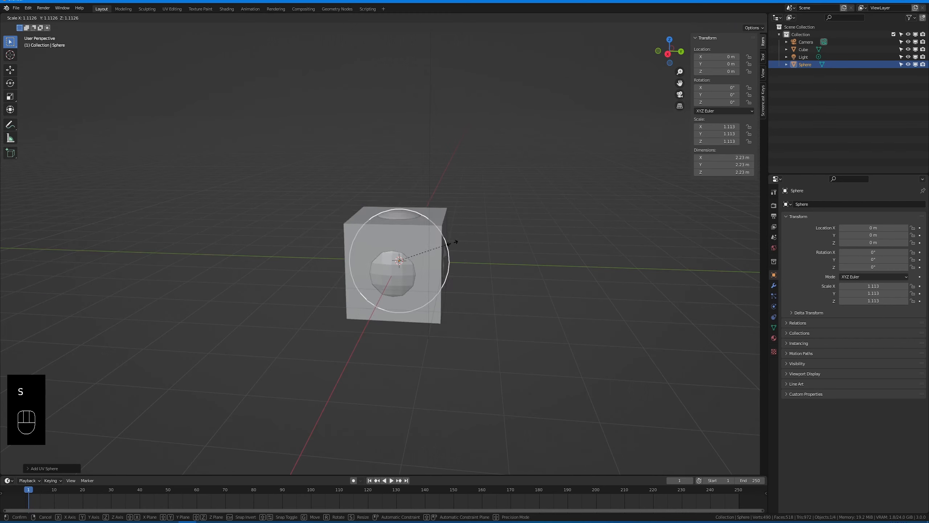
click(527, 273)
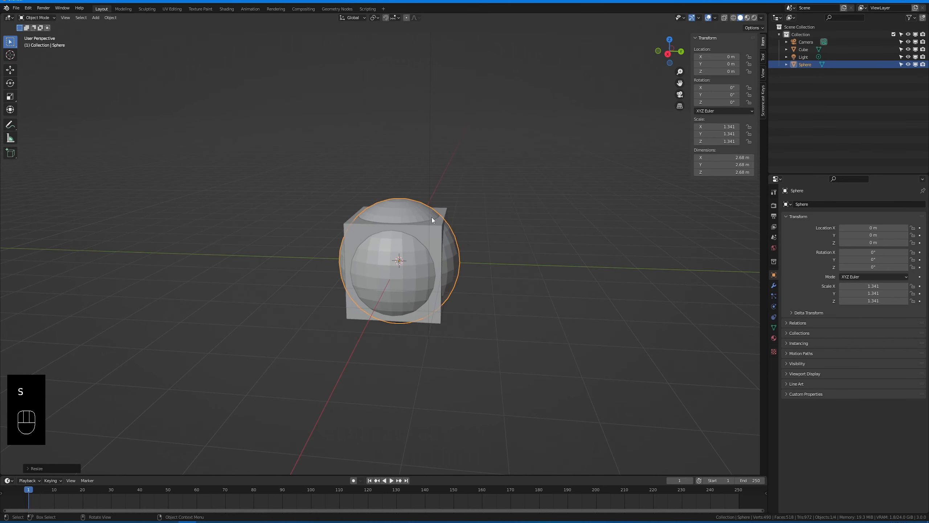
middle_drag(484, 246, 542, 255)
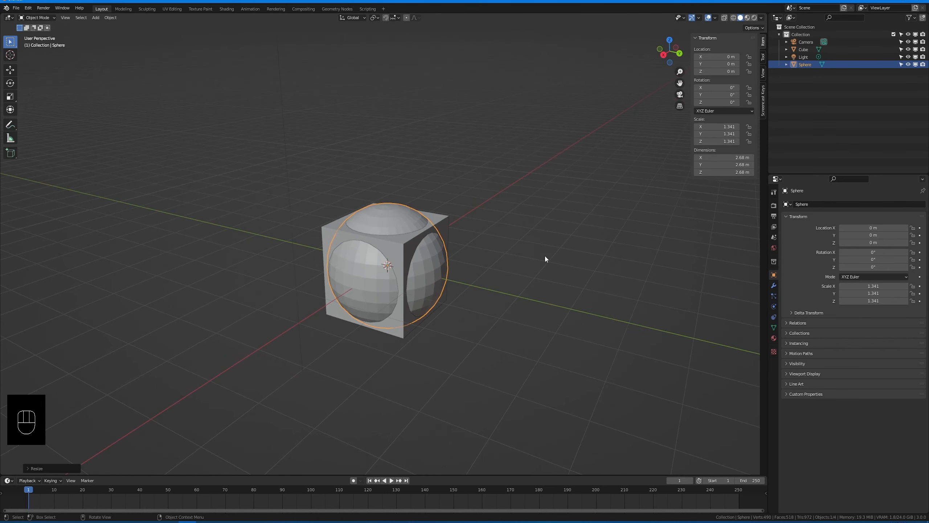
Move the sphere along the Y axis away from the cube and set its Y location to 3 m.
click(544, 255)
click(447, 214)
click(434, 213)
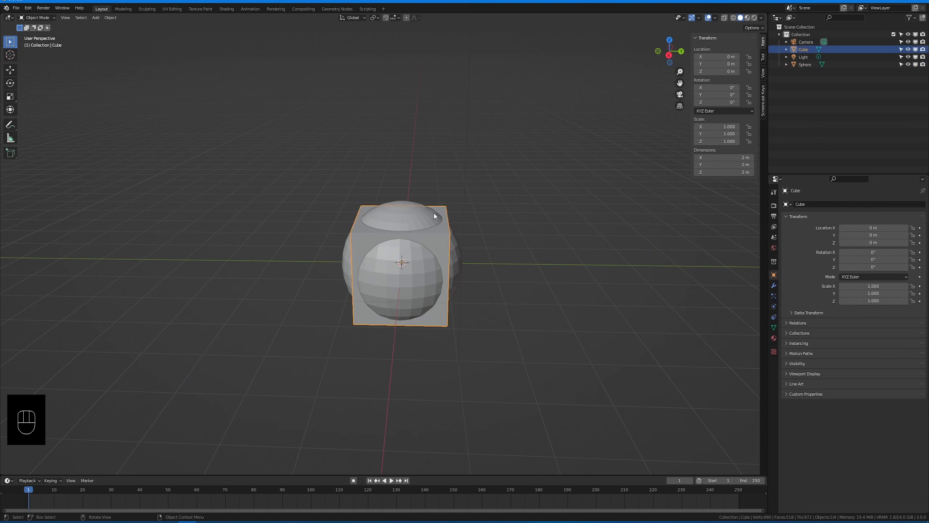
click(442, 208)
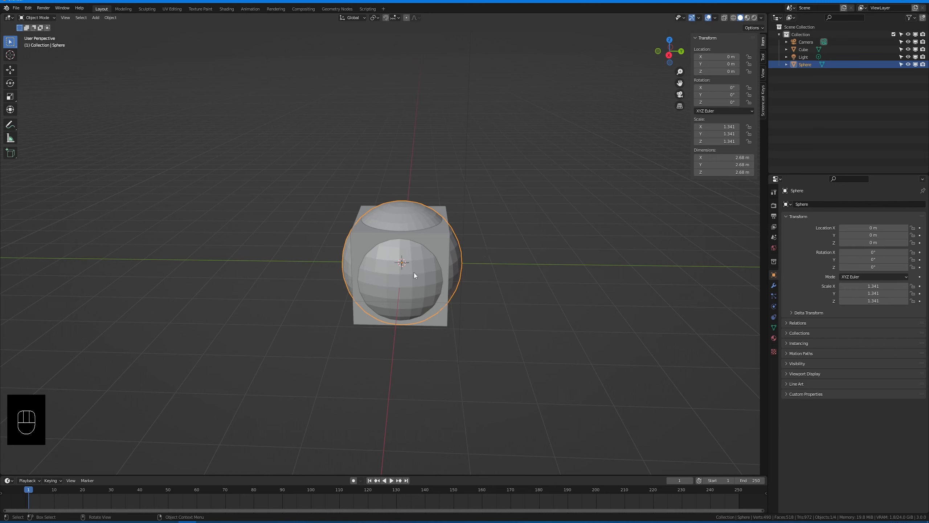
key(g)
key(x)
key(y)
click(550, 275)
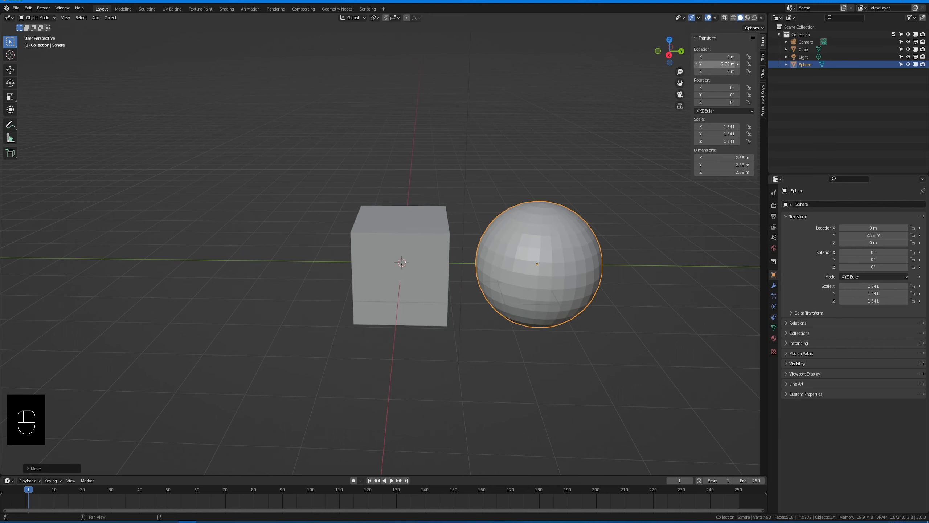
click(717, 63)
text(3)
key(Return)
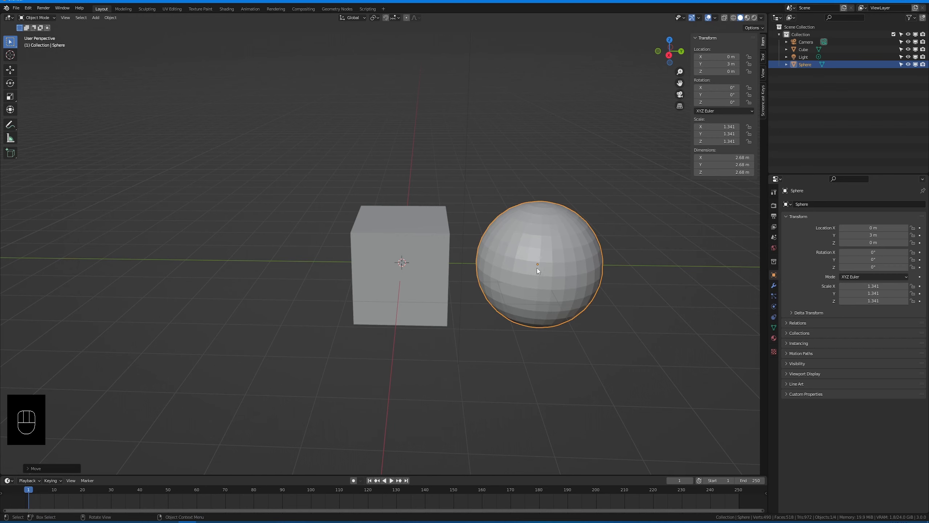
Make the cube the selected object and enter Edit Mode on it.
click(431, 255)
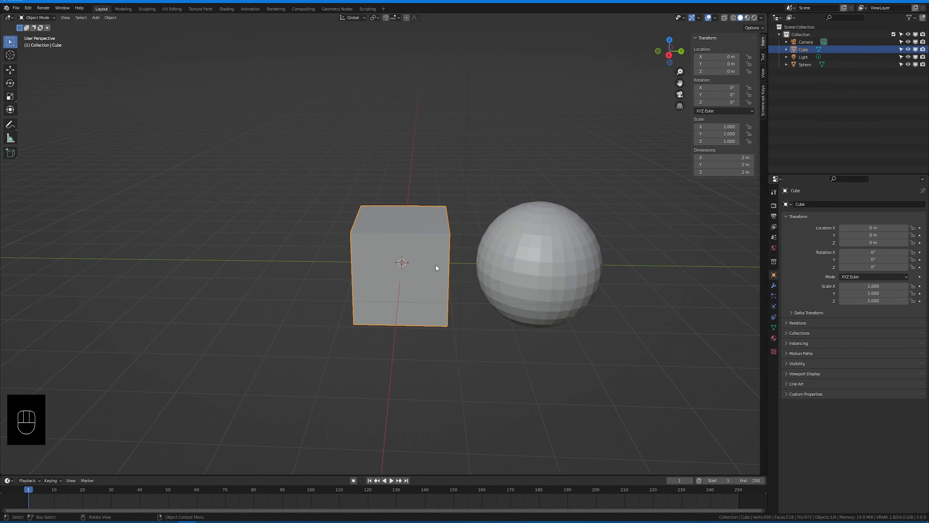
click(500, 261)
click(410, 260)
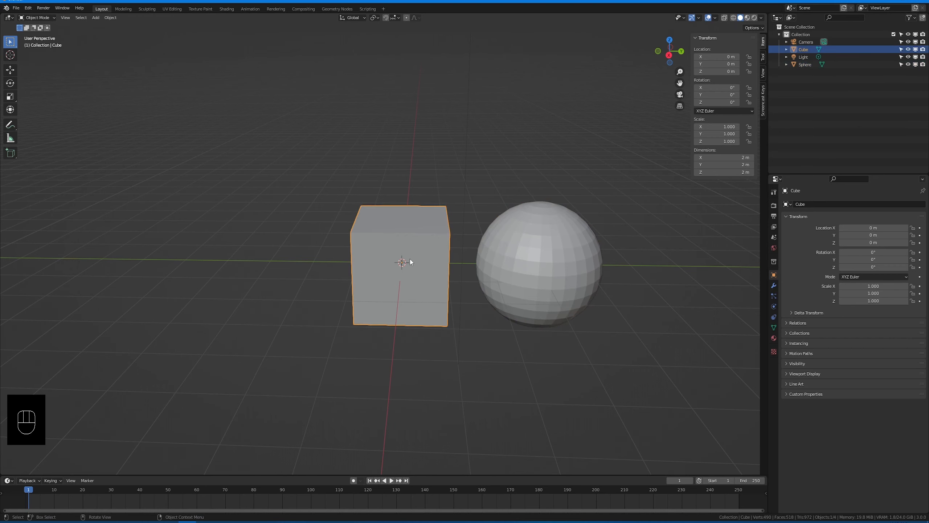
click(515, 338)
click(454, 271)
key(Tab)
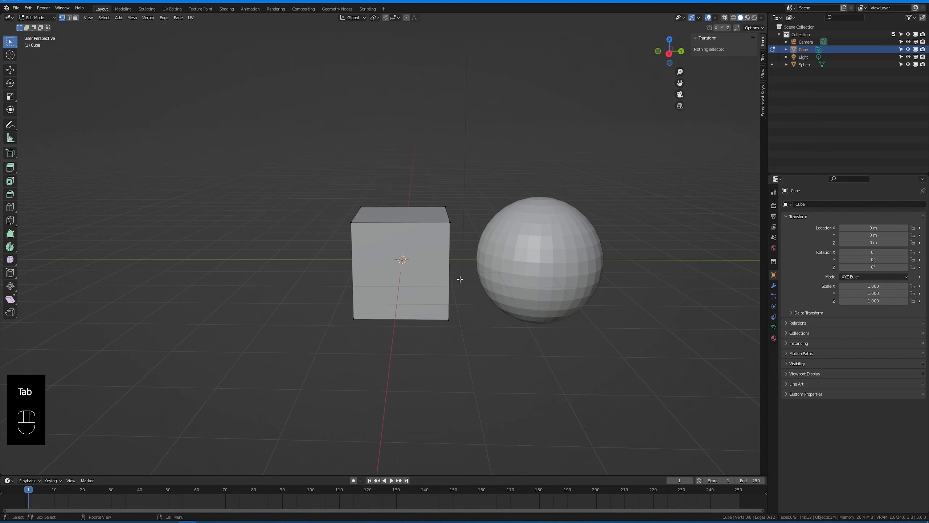
Practise selecting and deselecting the cube's entire mesh, leaving all of its geometry selected.
key(a)
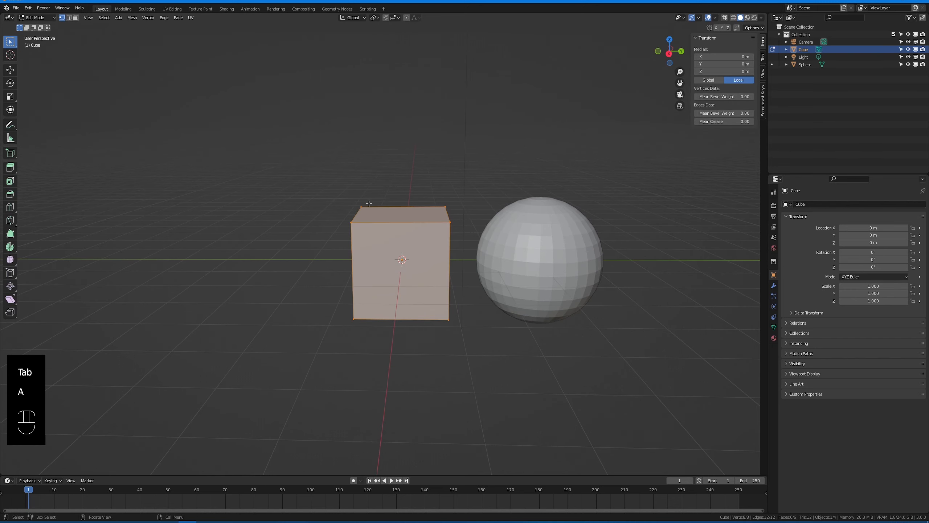
click(463, 262)
key(a)
middle_drag(485, 275, 419, 269)
key(a)
key(a)
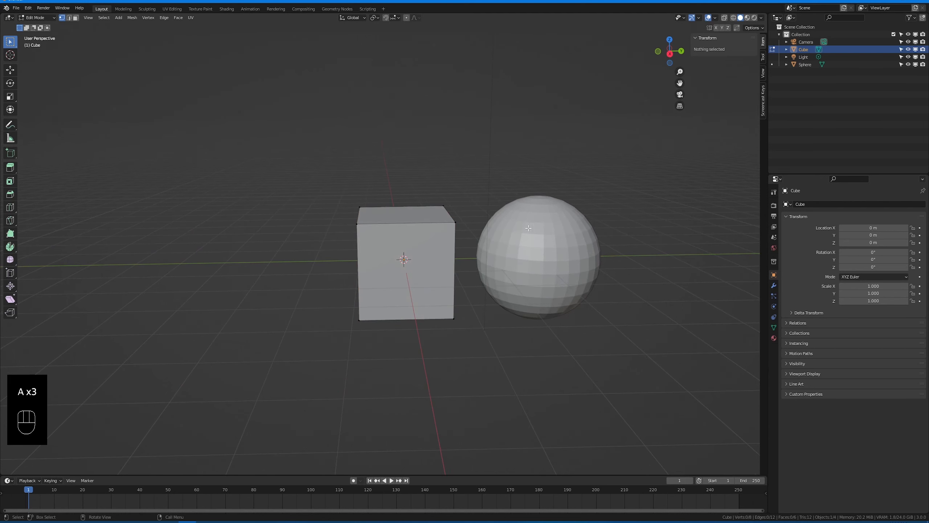
key(a)
Turn on X-ray display and move the cube's mesh about 3 m along negative Y, away from its origin.
middle_drag(514, 320, 387, 200)
key(alt+z)
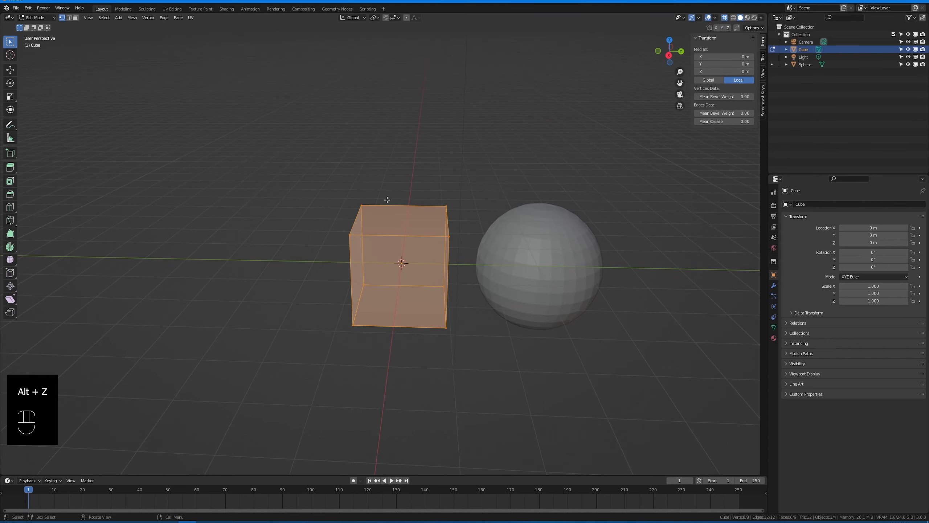
key(g)
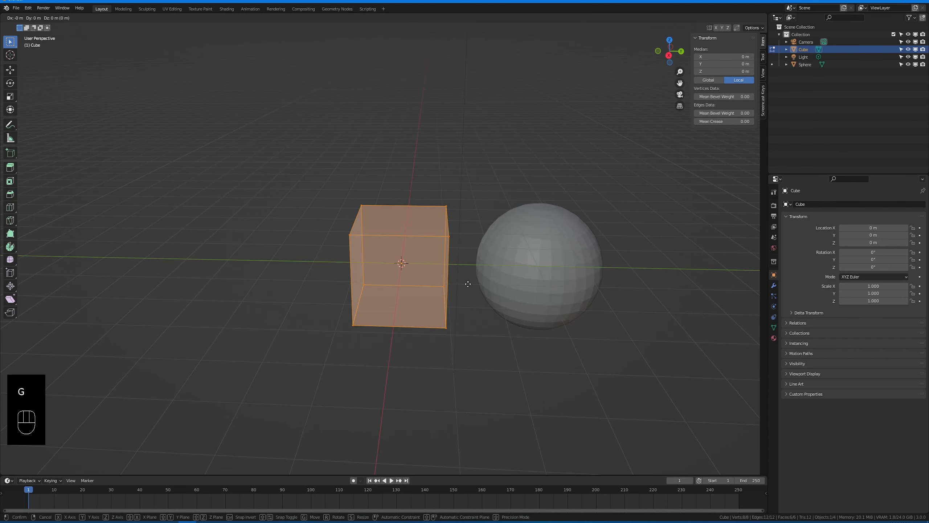
key(y)
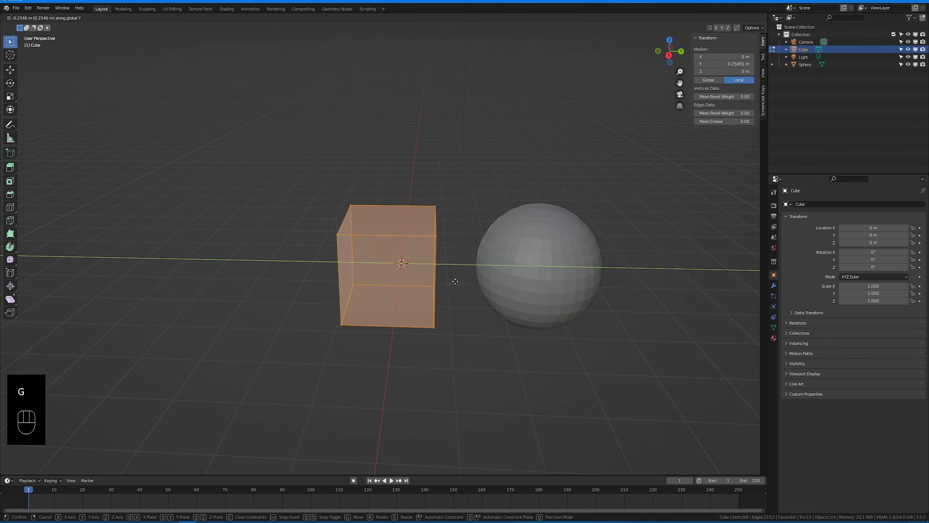
click(336, 272)
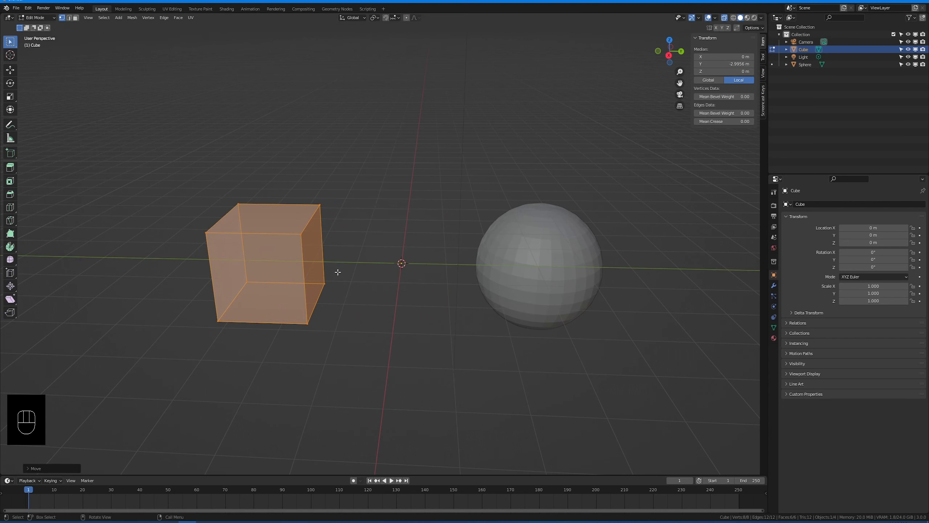
Return to Object Mode with the cube deselected and turn off X-ray display.
key(Tab)
click(394, 322)
key(alt+z)
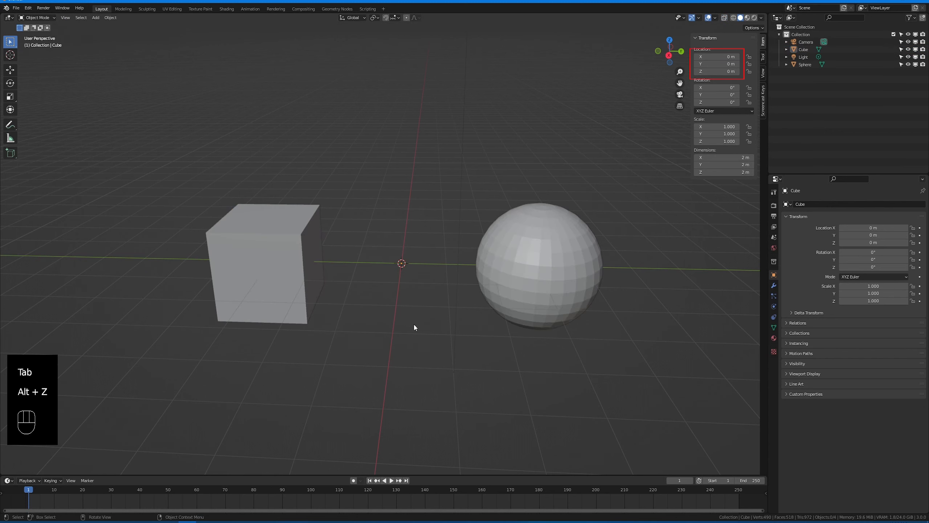
Compare the location values of the cube and the sphere by selecting each in turn.
middle_drag(413, 323, 416, 311)
click(403, 315)
click(267, 261)
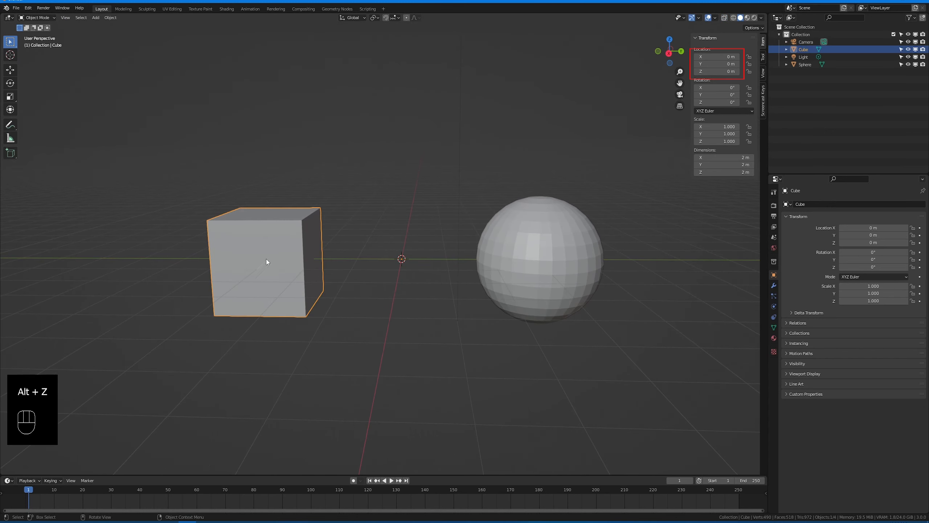
click(558, 221)
click(456, 294)
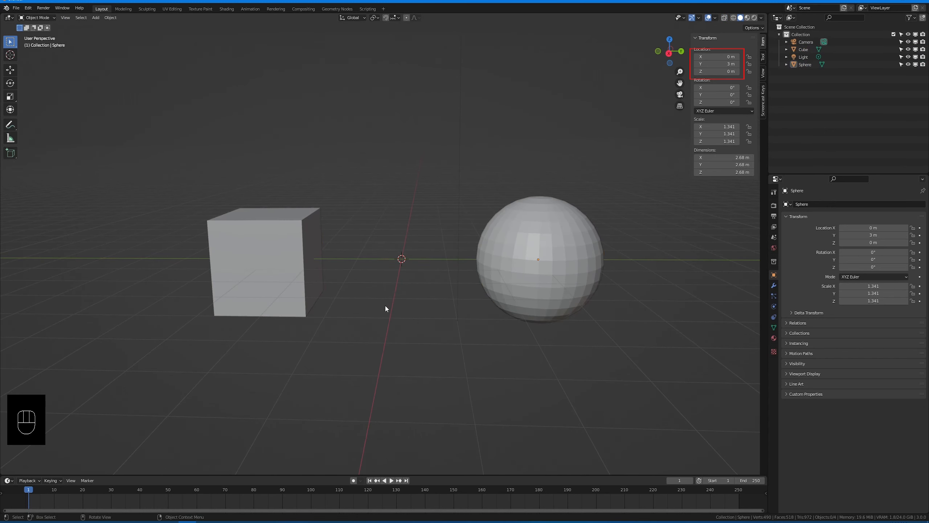
click(545, 259)
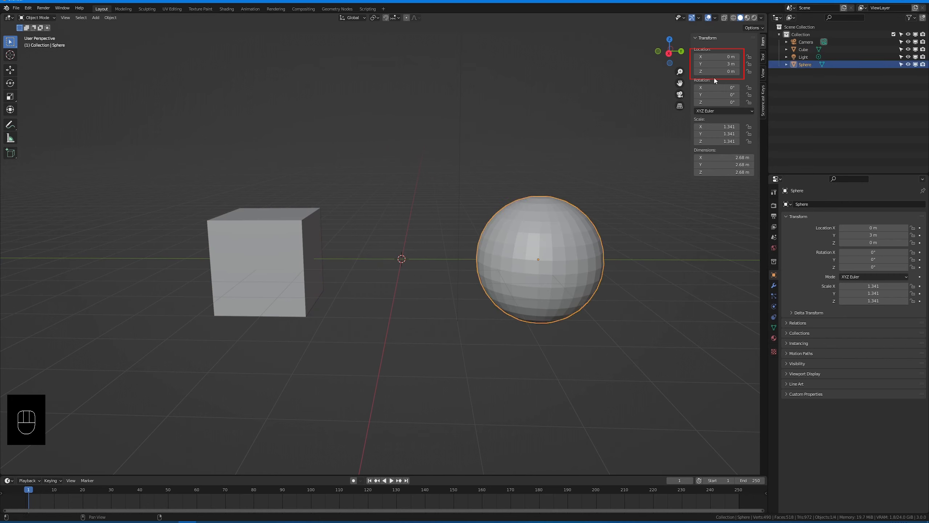
click(294, 220)
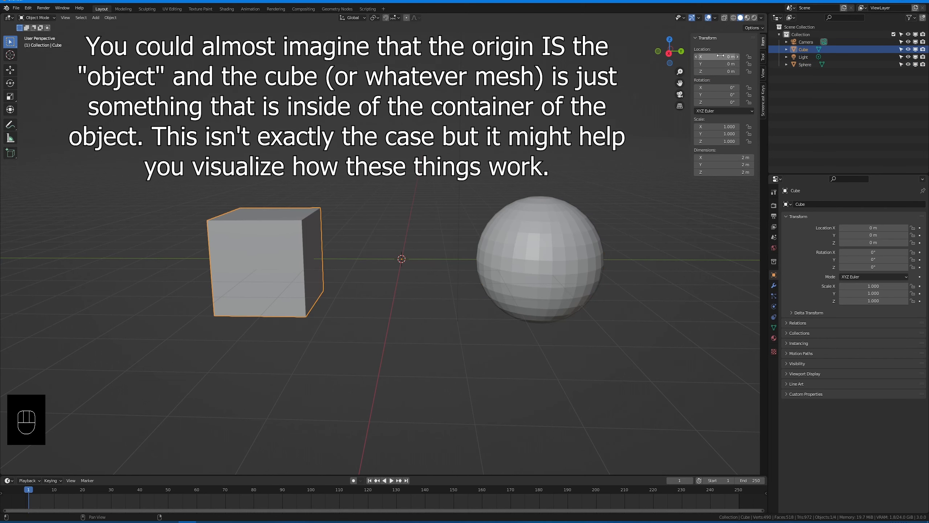
click(473, 191)
click(304, 225)
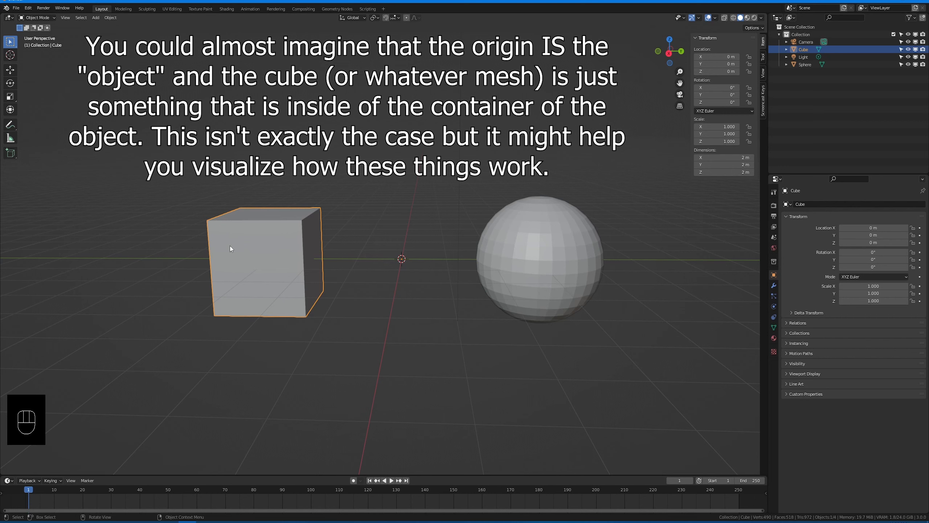
Compare the cube's mesh median in Edit Mode with its object location in Object Mode.
key(Tab)
key(Tab)
key(Tab)
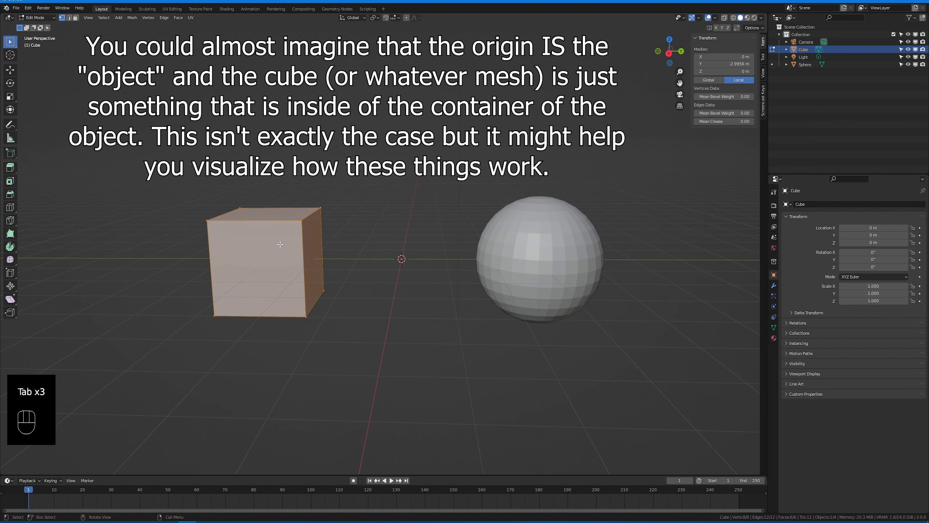
key(Tab)
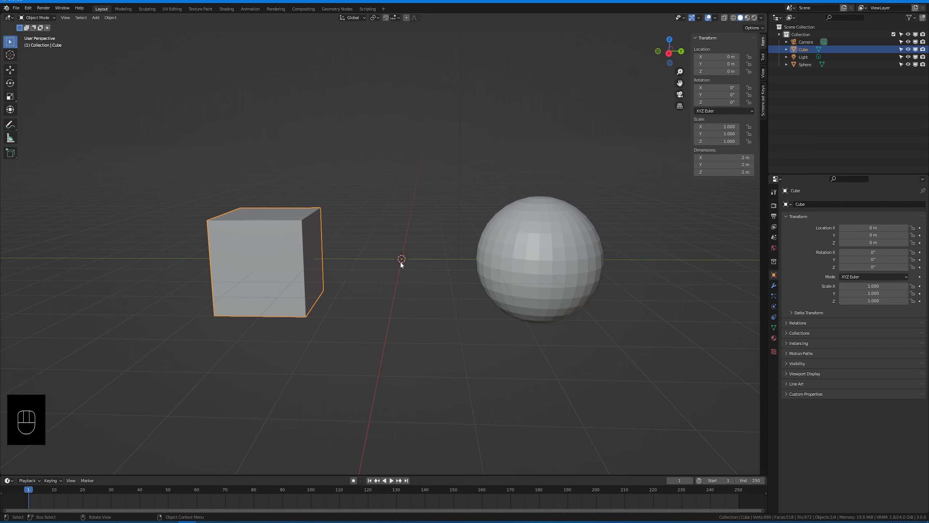
Try moving the cube object toward negative Y and rotating it freely in Object Mode, and revert the changes.
key(g)
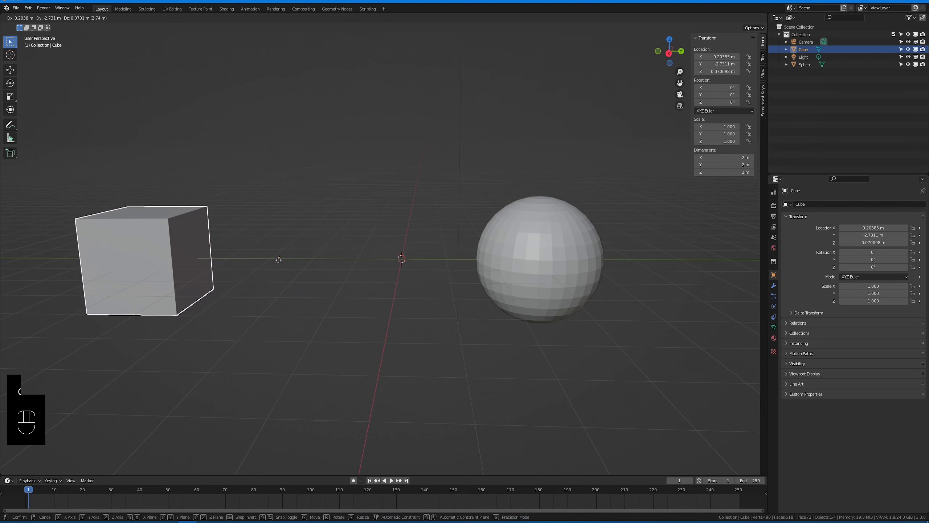
click(279, 259)
key(ctrl+z)
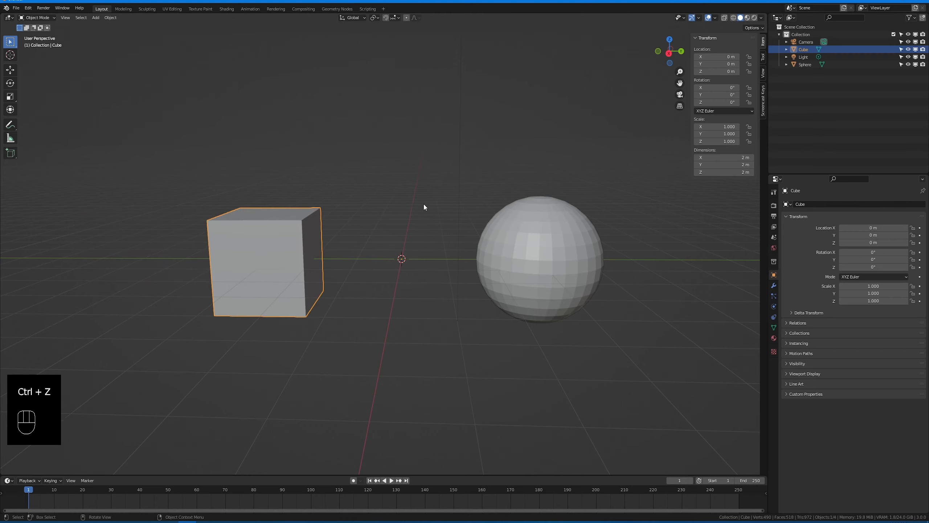
middle_drag(423, 203, 444, 210)
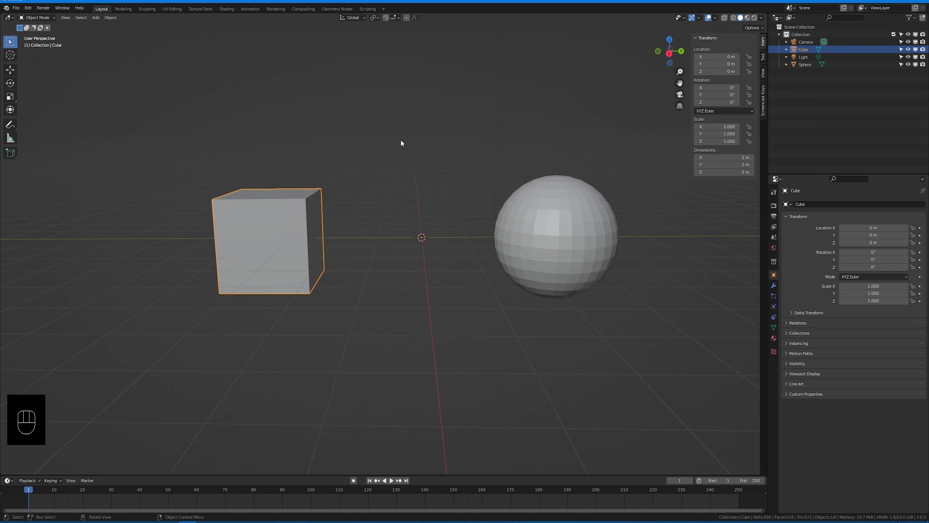
key(r)
key(r)
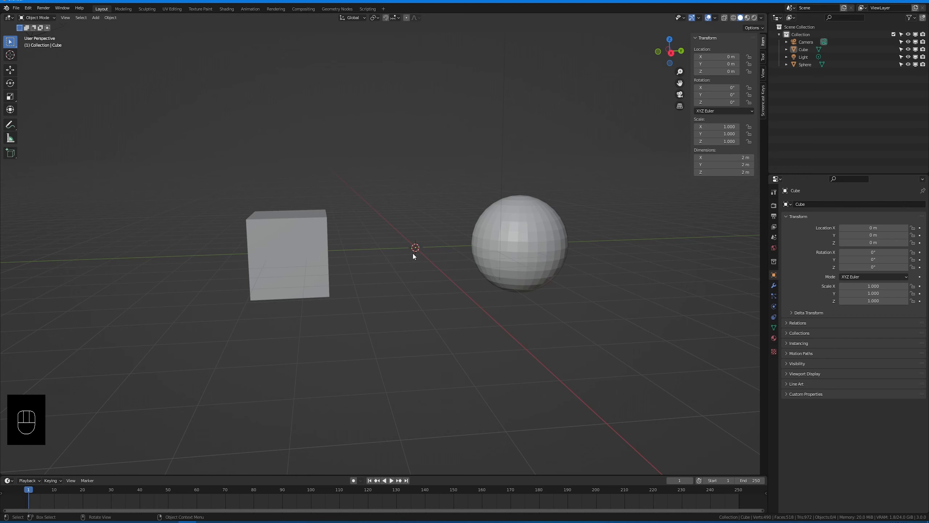
Examine where the origins of the cube and the sphere lie by selecting the two objects alternately.
click(297, 256)
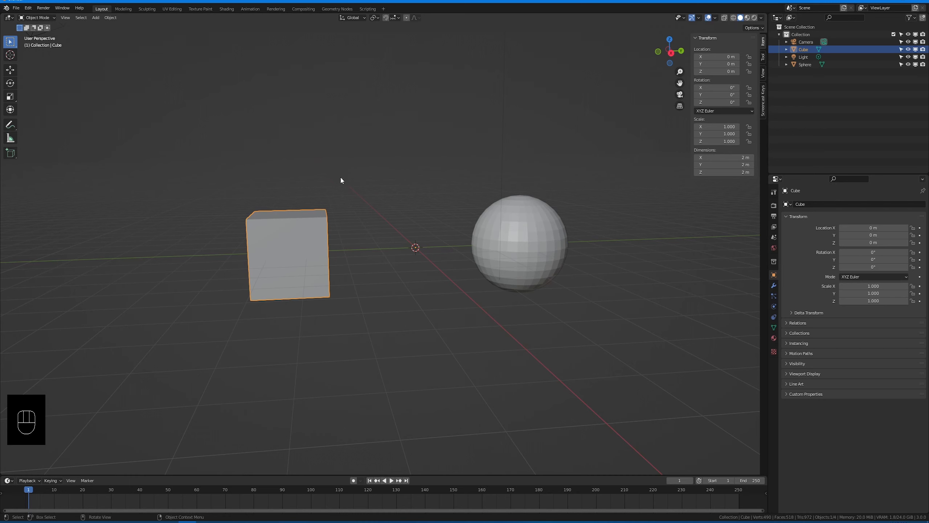
click(494, 245)
click(315, 251)
click(530, 235)
click(598, 298)
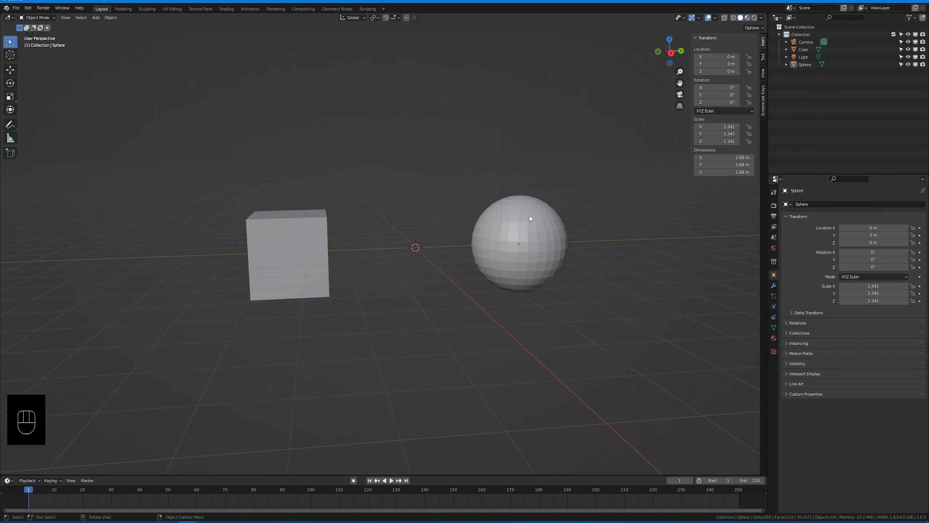
Add a Copy Location constraint to the sphere with the cube as its target.
click(516, 238)
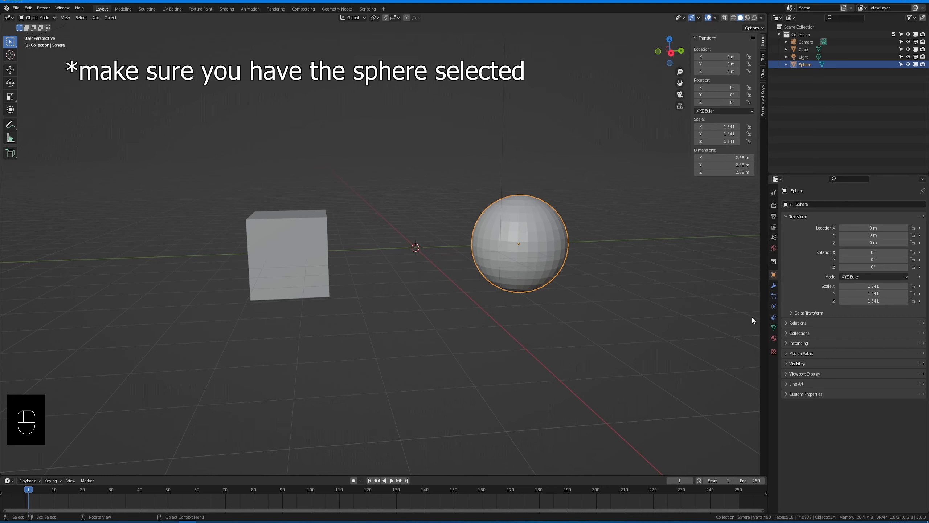
click(774, 316)
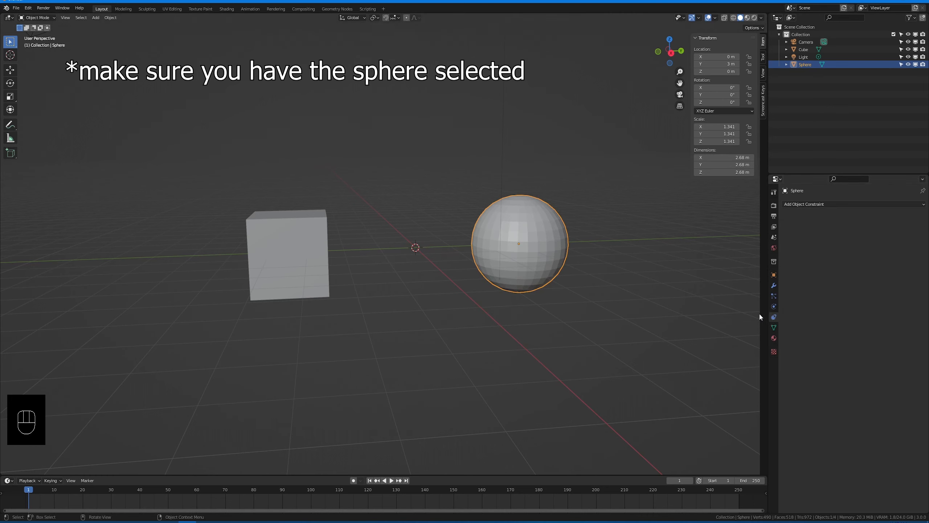
click(815, 206)
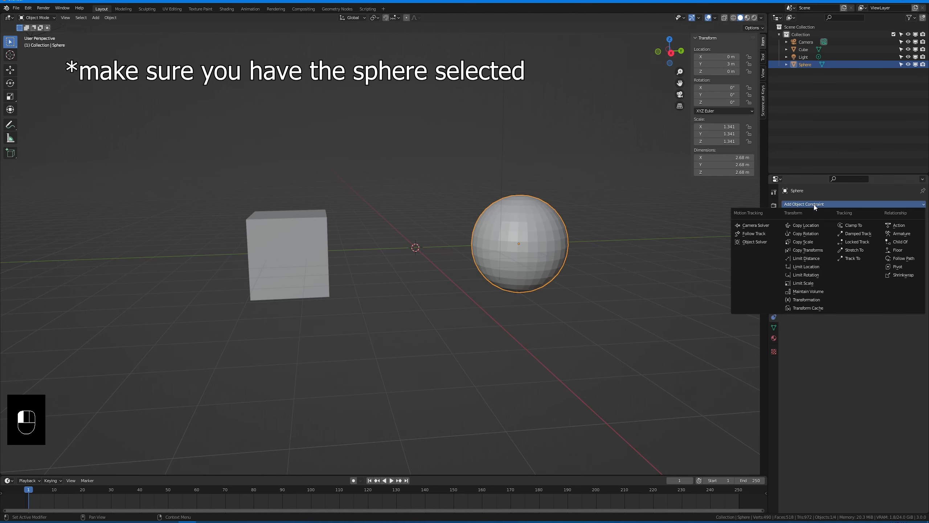
click(806, 226)
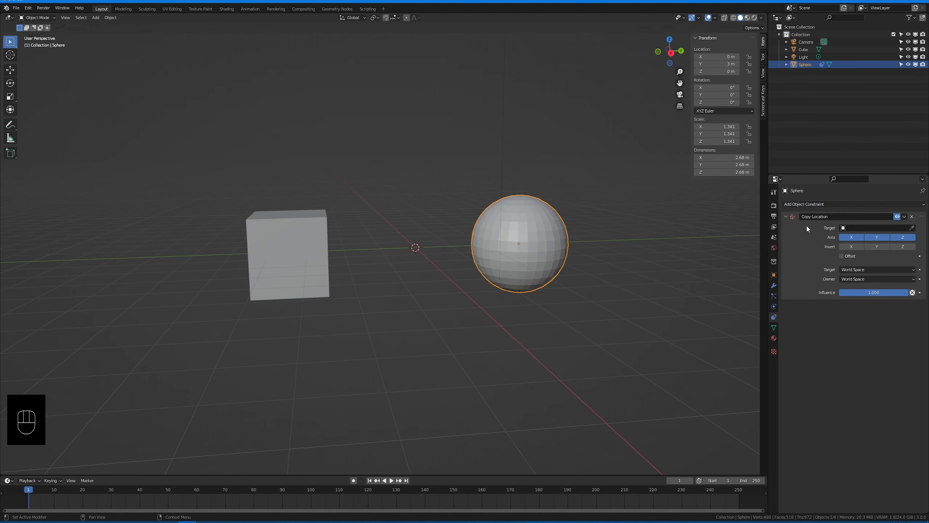
click(912, 227)
click(298, 222)
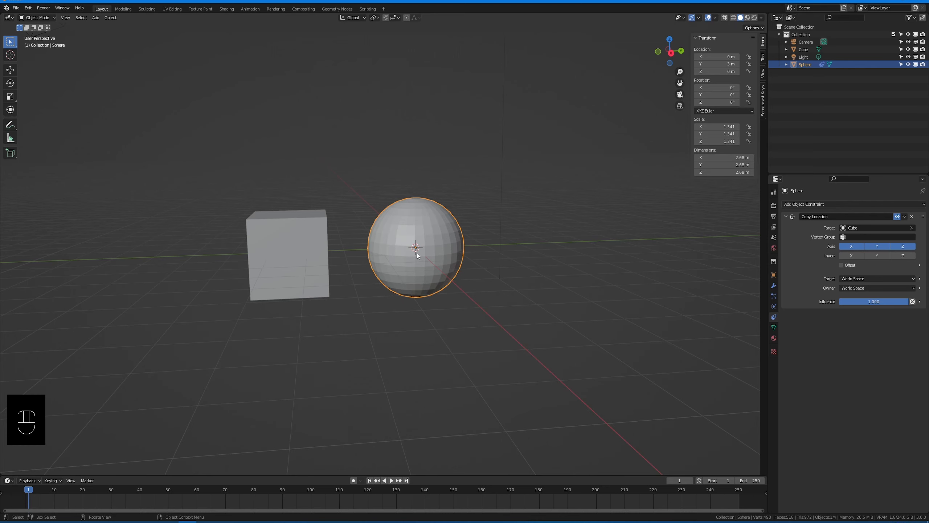
Try moving the cube in Object Mode and its mesh in Edit Mode, cancelling both moves and returning to Object Mode.
click(314, 249)
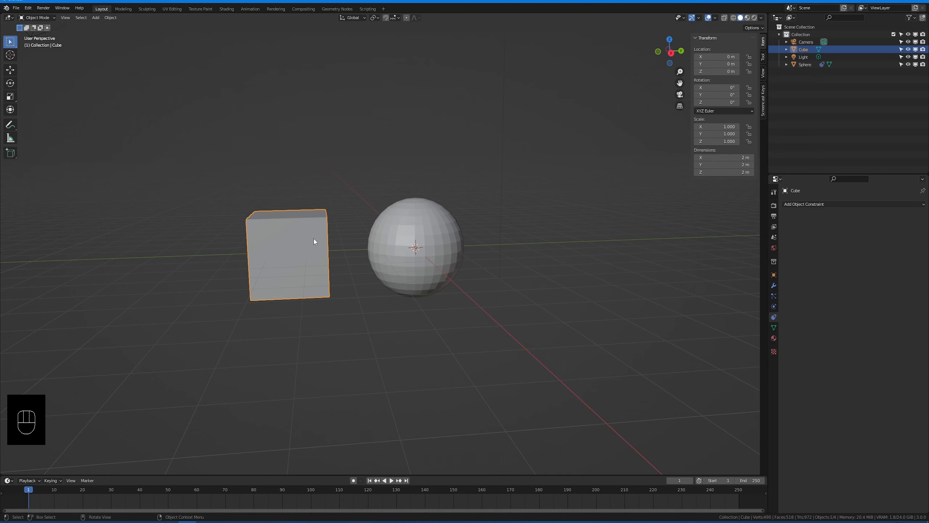
key(g)
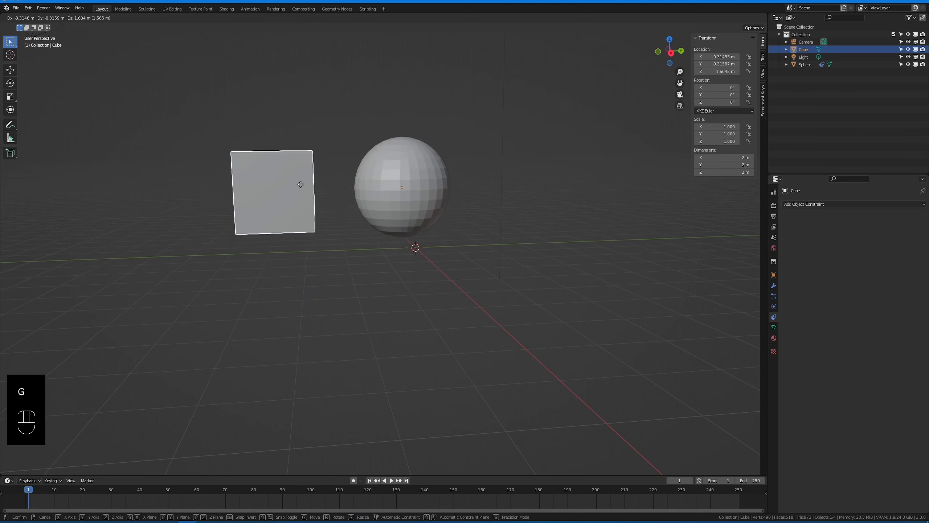
right_click(353, 230)
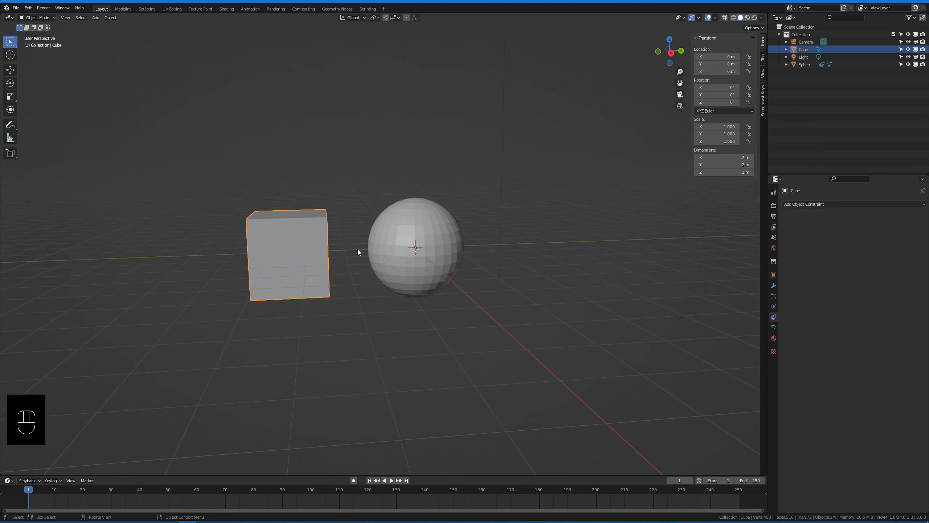
key(Tab)
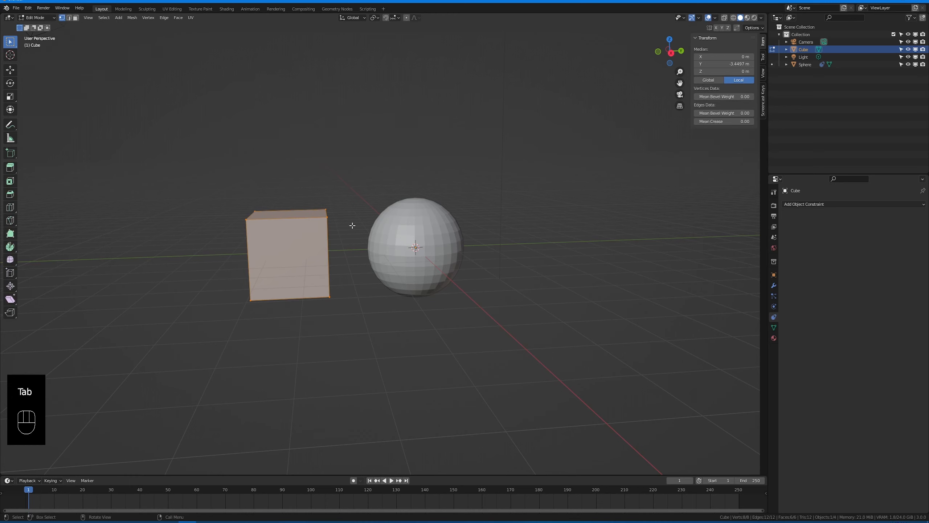
key(g)
right_click(197, 120)
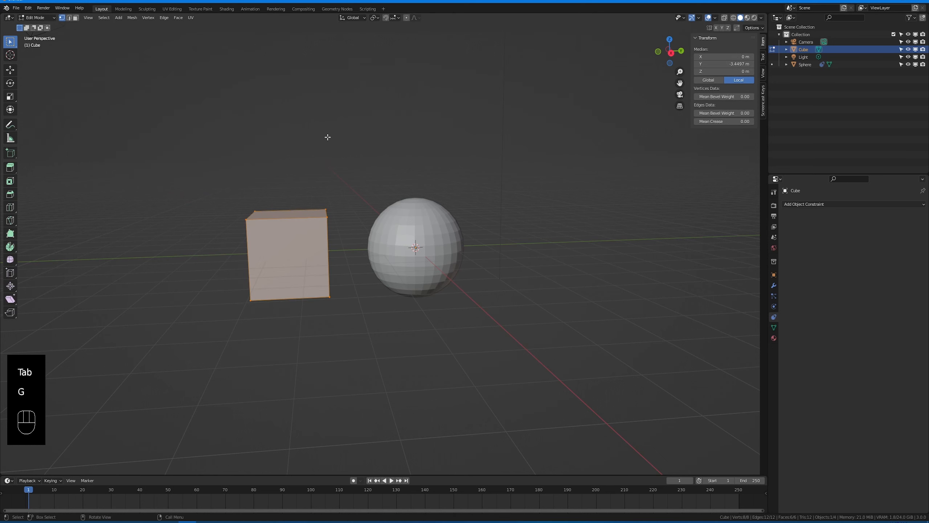
key(Tab)
Try Geometry to Origin on the cube with a cancelled test move, and undo the origin operation.
middle_drag(350, 250, 393, 252)
right_click(363, 240)
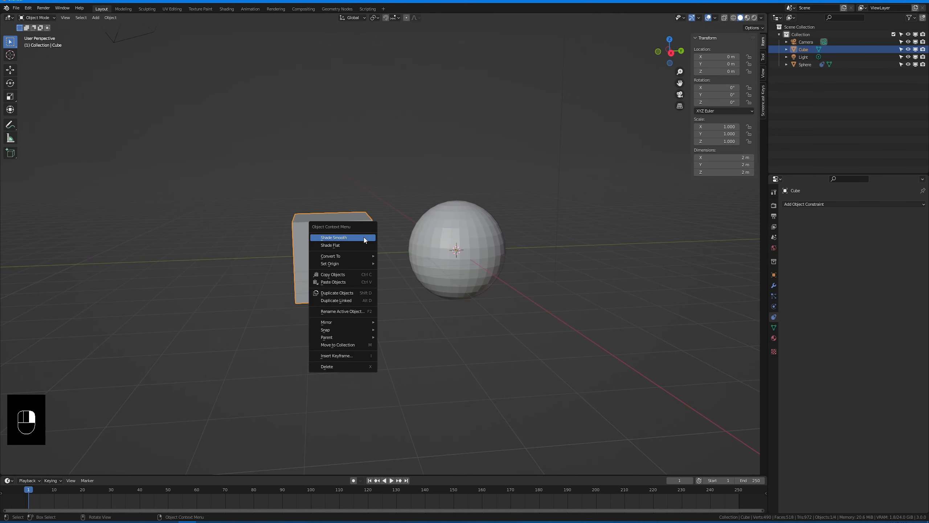
mouse_move(325, 266)
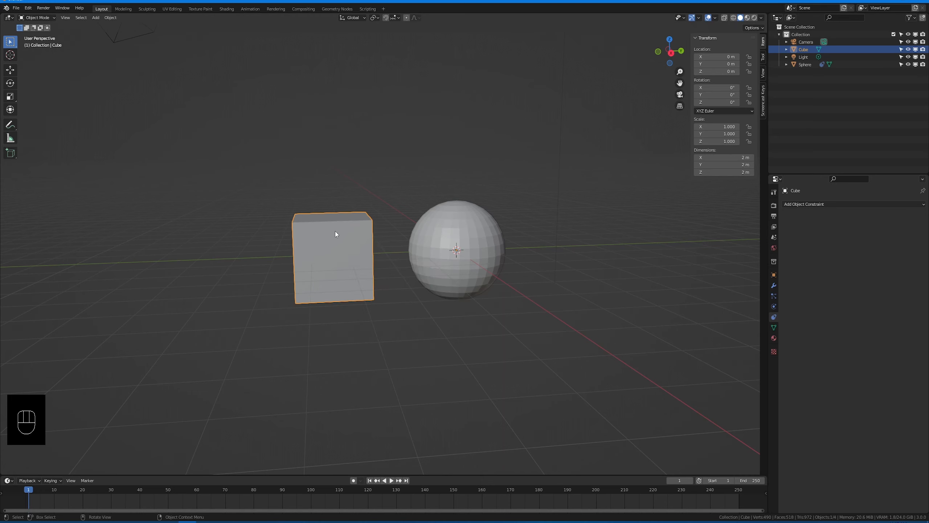
right_click(335, 230)
click(380, 257)
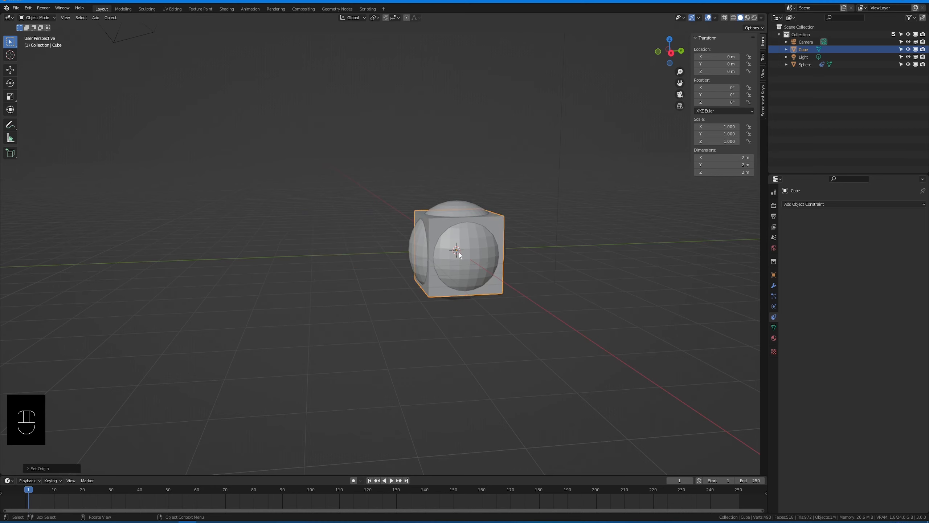
key(g)
right_click(384, 224)
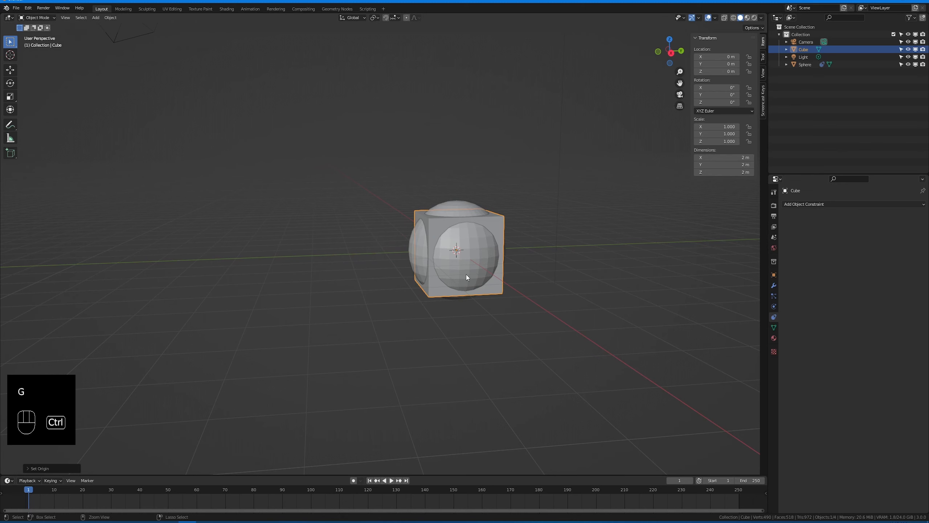
key(ctrl+z)
Try setting the cube's origin with Origin to Geometry, and undo it.
right_click(362, 256)
mouse_move(362, 255)
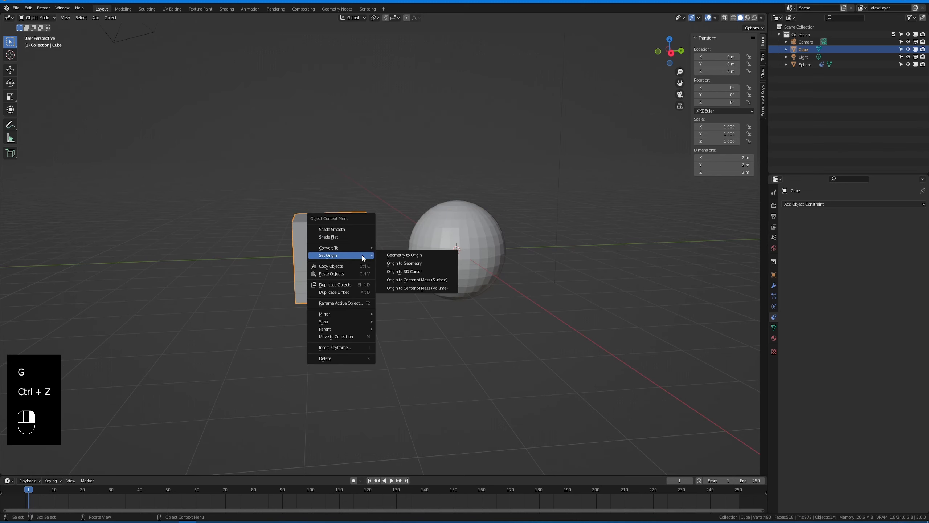
click(424, 264)
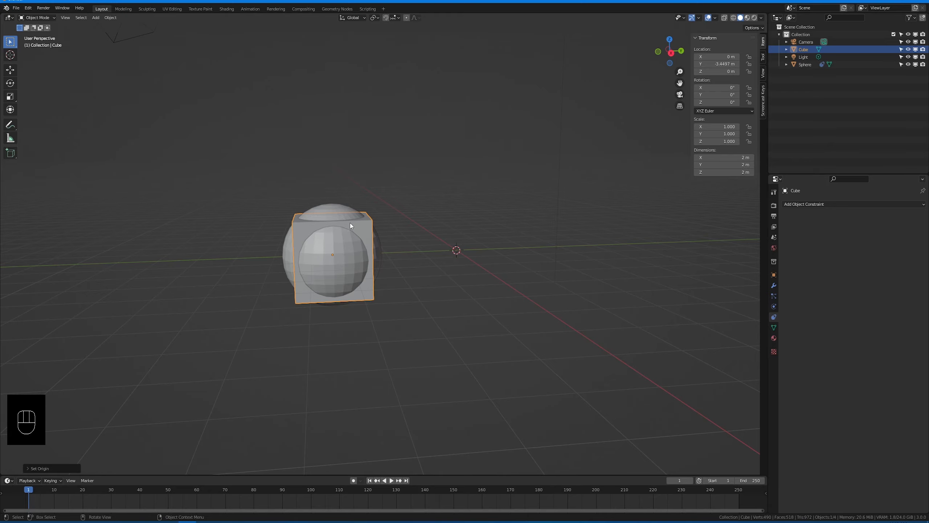
middle_drag(350, 222, 385, 262)
key(ctrl+z)
Place the 3D cursor at several spots around the sphere, ending in the gap between the cube and the sphere.
right_click(420, 269)
mouse_move(442, 269)
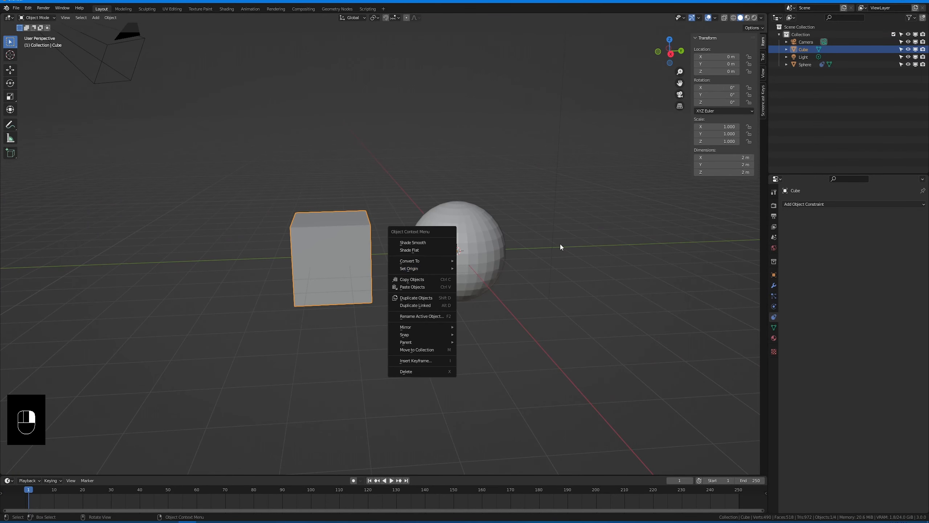
shift+middle_drag(502, 270, 468, 264)
scroll(499, 288, up, 3)
middle_drag(513, 285, 439, 293)
scroll(439, 293, up, 2)
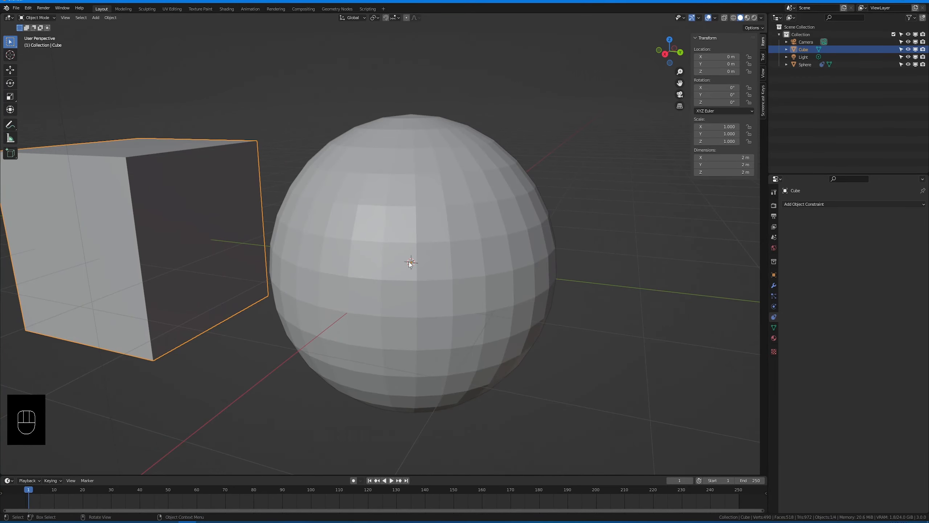
scroll(409, 263, down, 5)
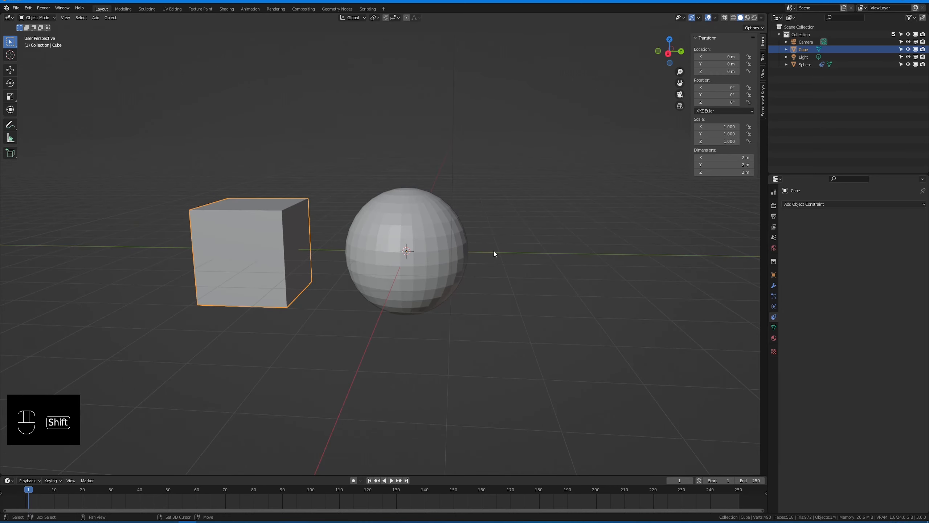
shift+right_drag(494, 251, 528, 239)
shift+right_click(349, 147)
shift+right_click(547, 262)
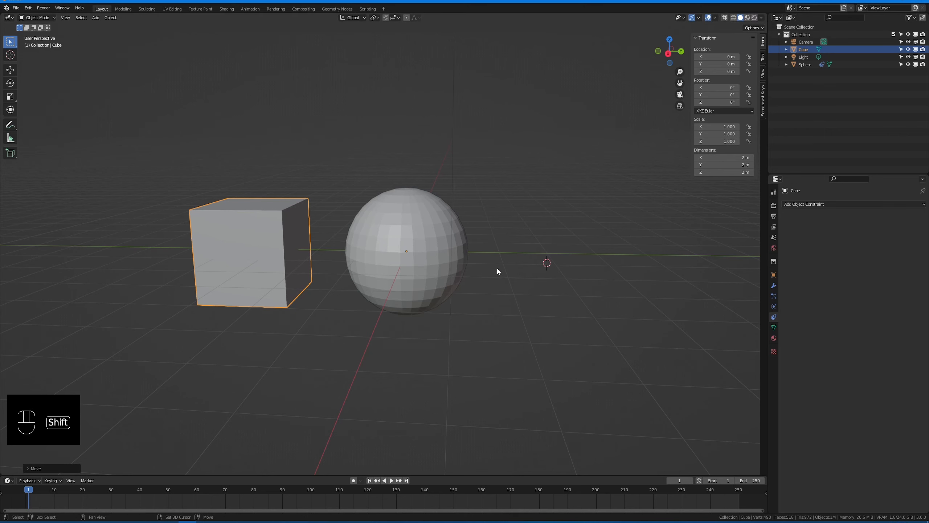
shift+right_click(319, 254)
Select the sphere and snap the 3D cursor to the world origin, and to the selected sphere.
click(430, 231)
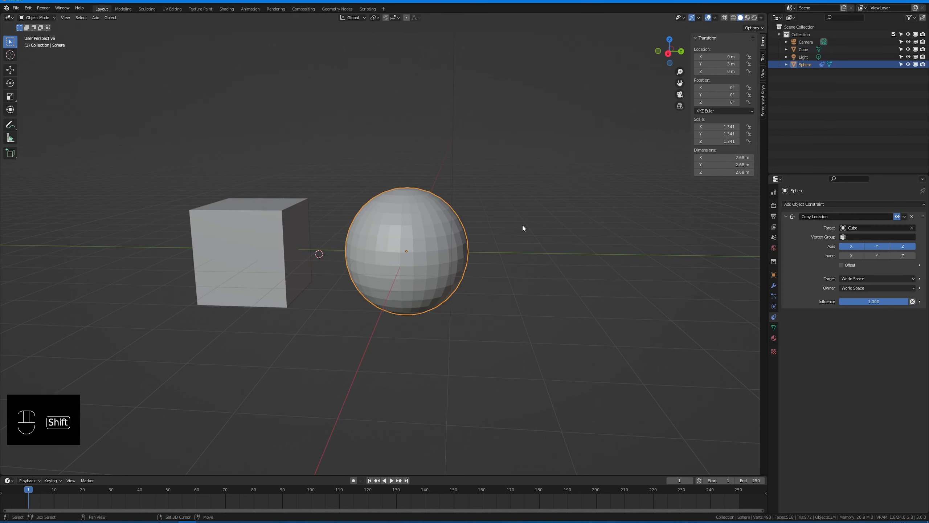
key(shift+s)
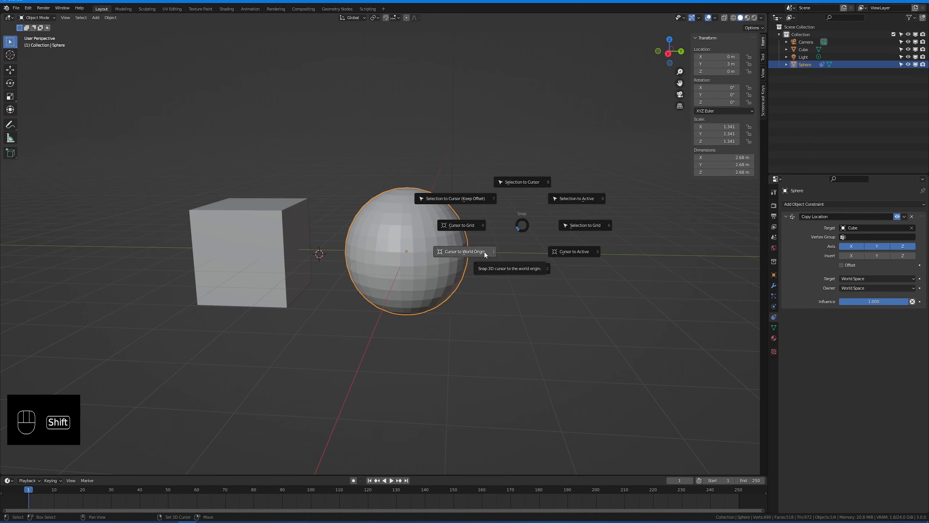
click(463, 251)
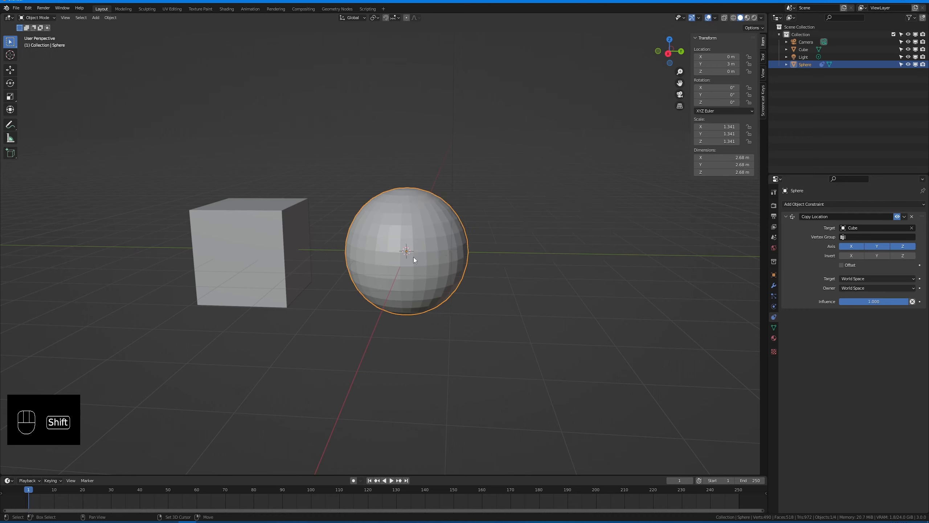
key(shift+s)
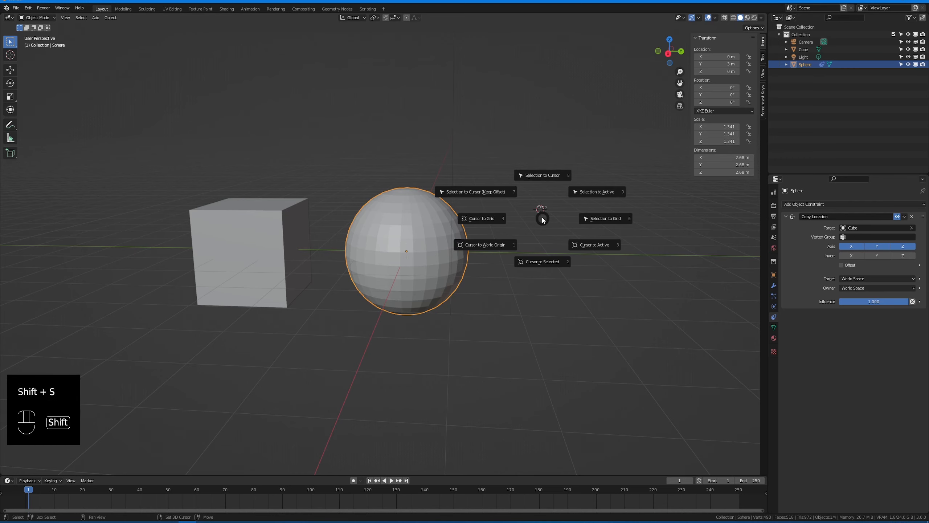
click(522, 314)
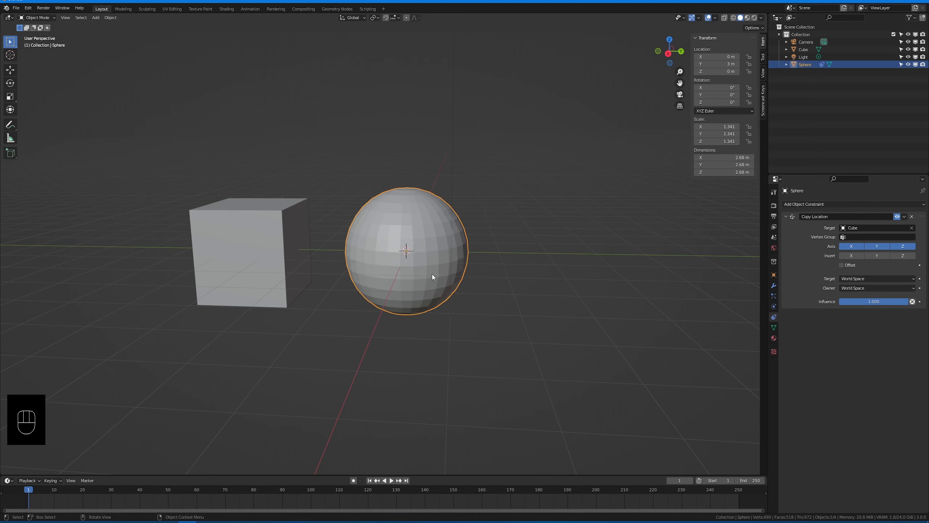
Try moving the constrained sphere, and move the cube object to about X -0.79 m, Y 1.92 m, Z 2.47 m.
key(g)
click(409, 255)
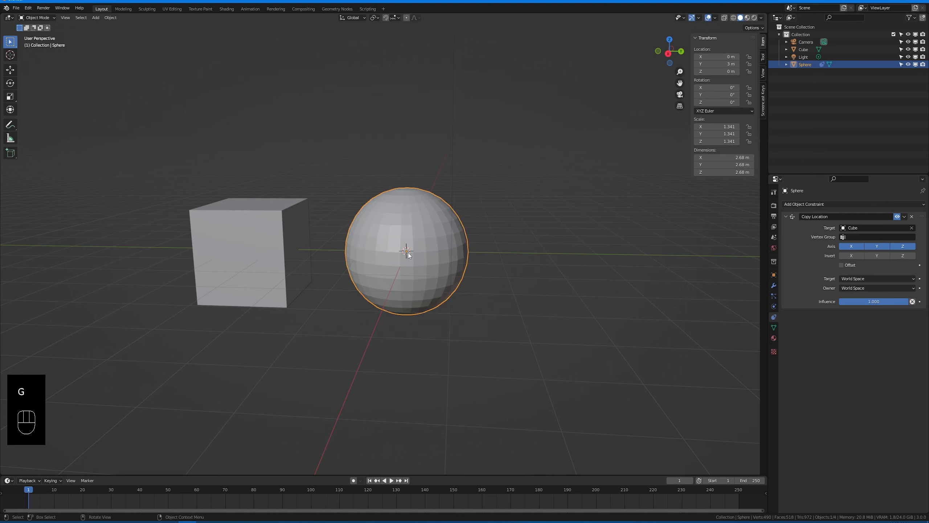
click(264, 256)
key(g)
click(355, 135)
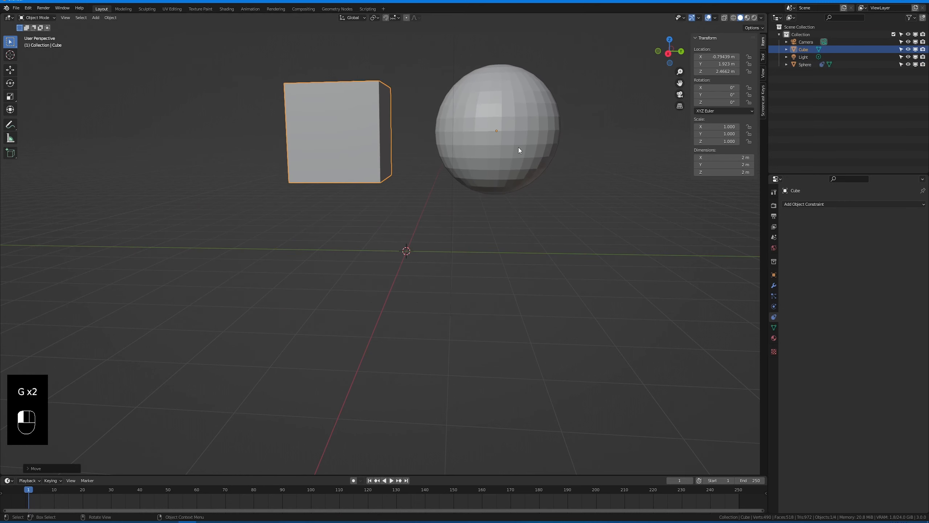
Snap the 3D cursor to the selected cube, and back to the world origin.
key(shift+s)
click(502, 269)
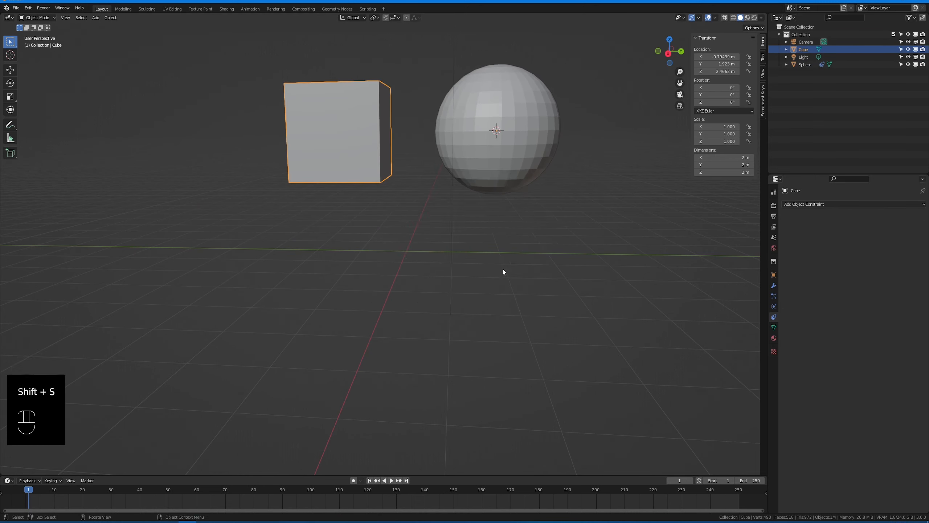
key(shift+s)
click(430, 278)
Move the cube to about X -0.95 m, Y 2.55 m, Z 2.78 m, and snap it back to the 3D cursor.
key(g)
click(424, 207)
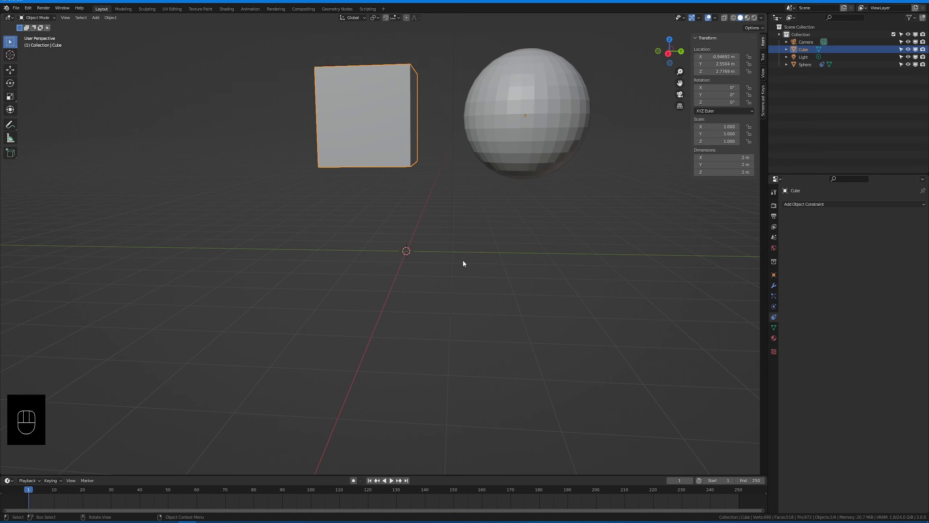
key(shift+s)
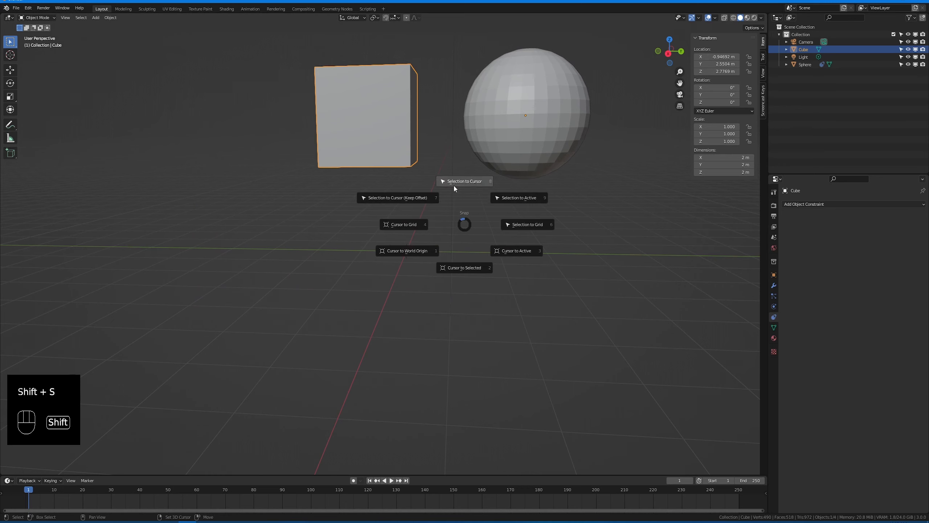
click(455, 182)
click(479, 254)
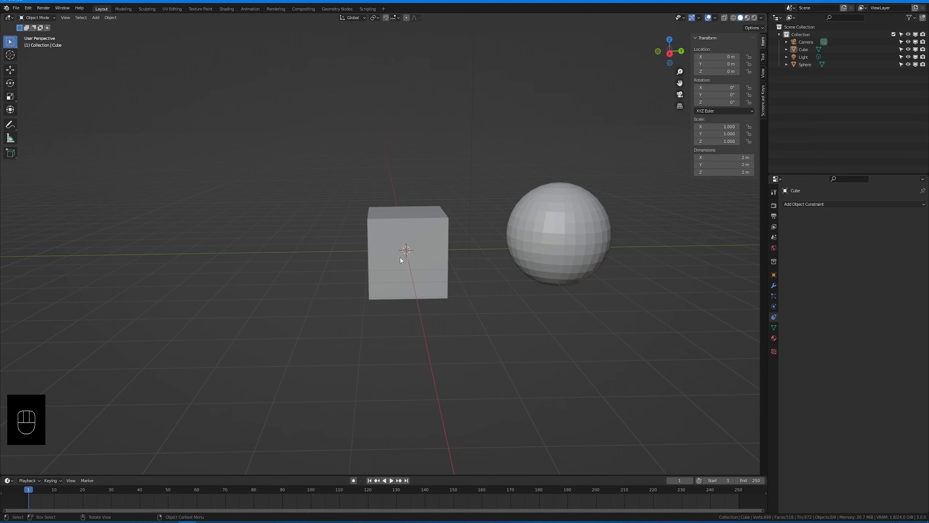
Move the cube's mesh upward in Edit Mode, and try rotating the object about its offset origin in Object Mode.
click(410, 253)
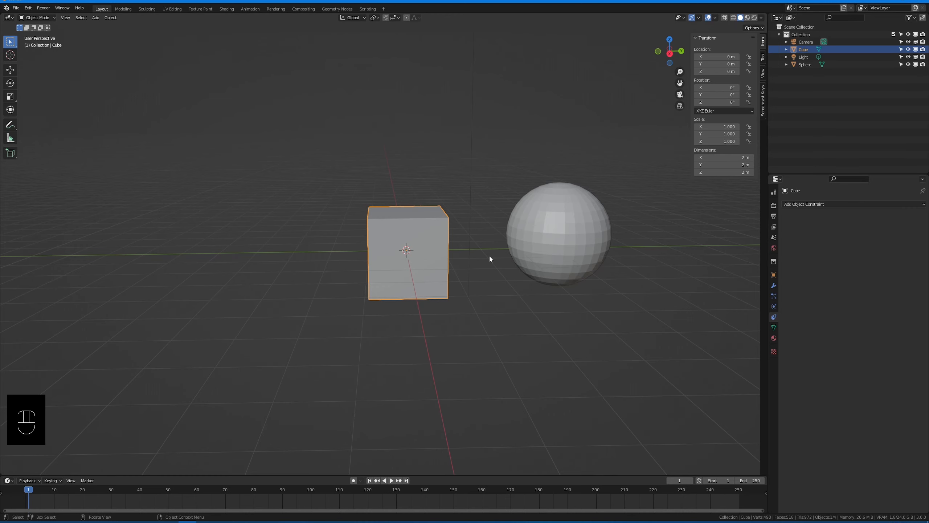
key(Tab)
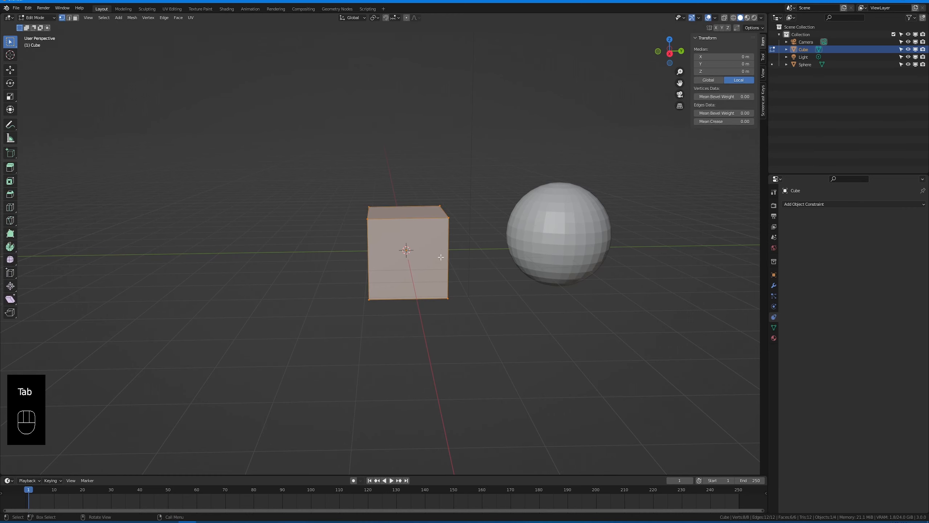
key(g)
click(465, 167)
key(Tab)
key(r)
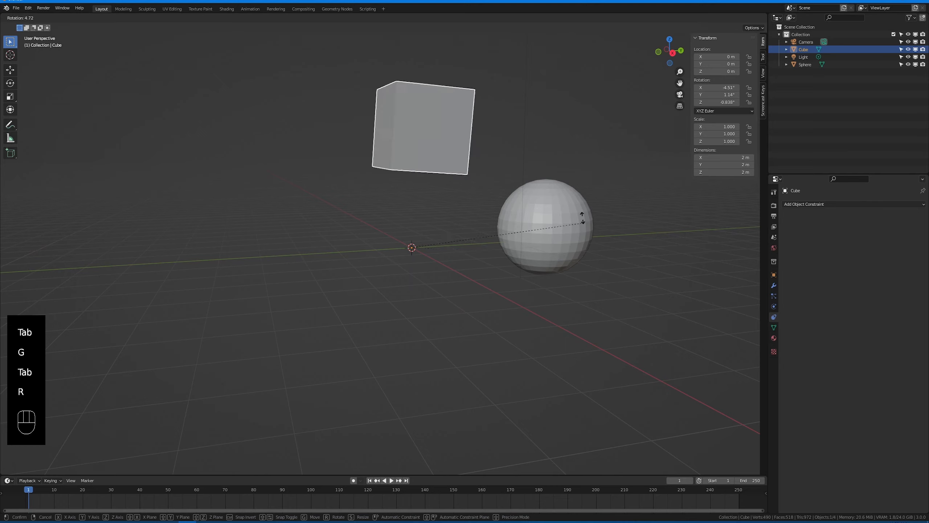
right_click(424, 199)
Undo the cube's mesh move, return to Object Mode and deselect everything.
key(Tab)
key(Tab)
key(ctrl+z)
key(ctrl+z)
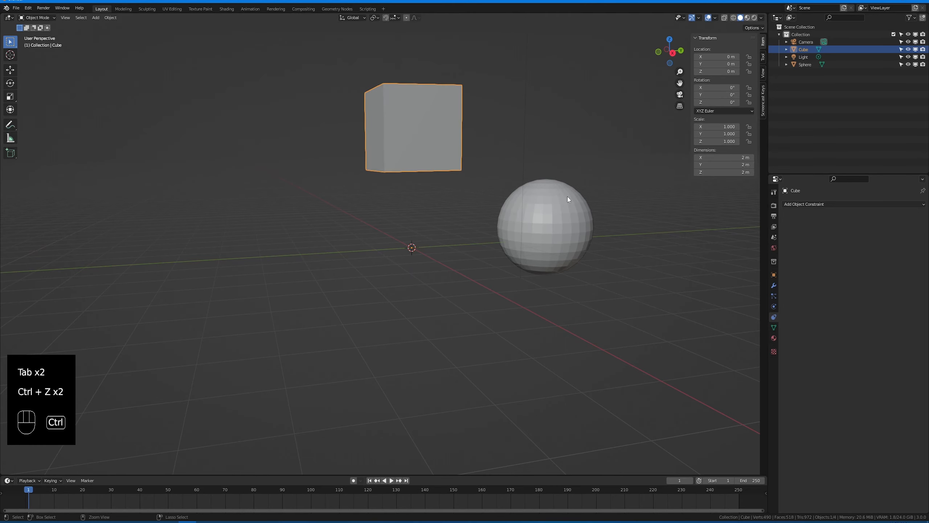
key(ctrl+z)
key(ctrl+z)
key(Tab)
click(596, 288)
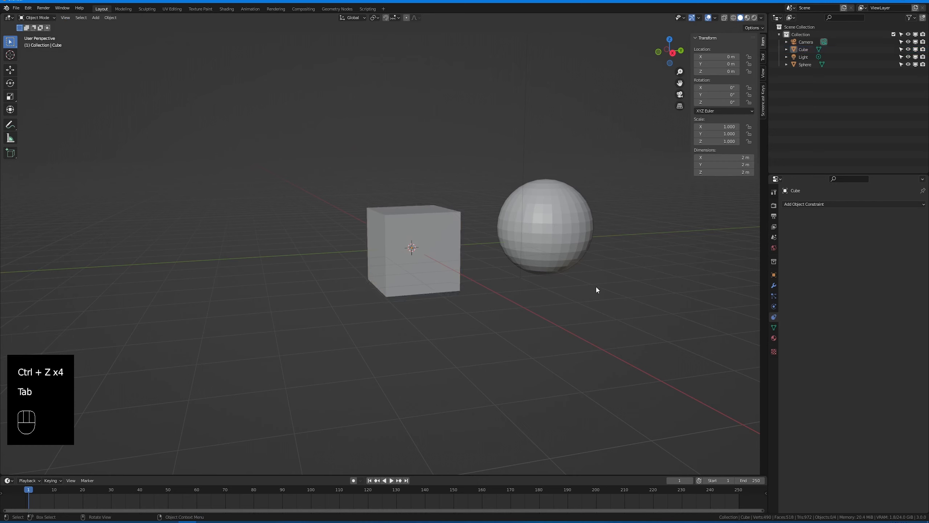